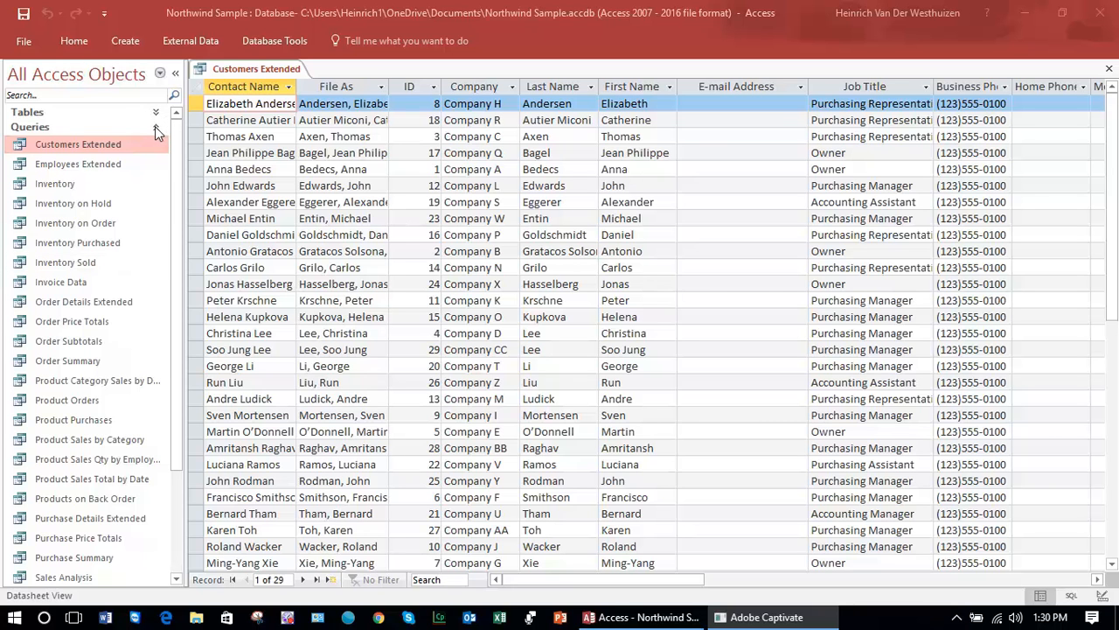
Collapse and re-expand the Queries group, look through its list, and select the Customers Extended query.
{"action": "left_click", "coordinate": [155, 126]}
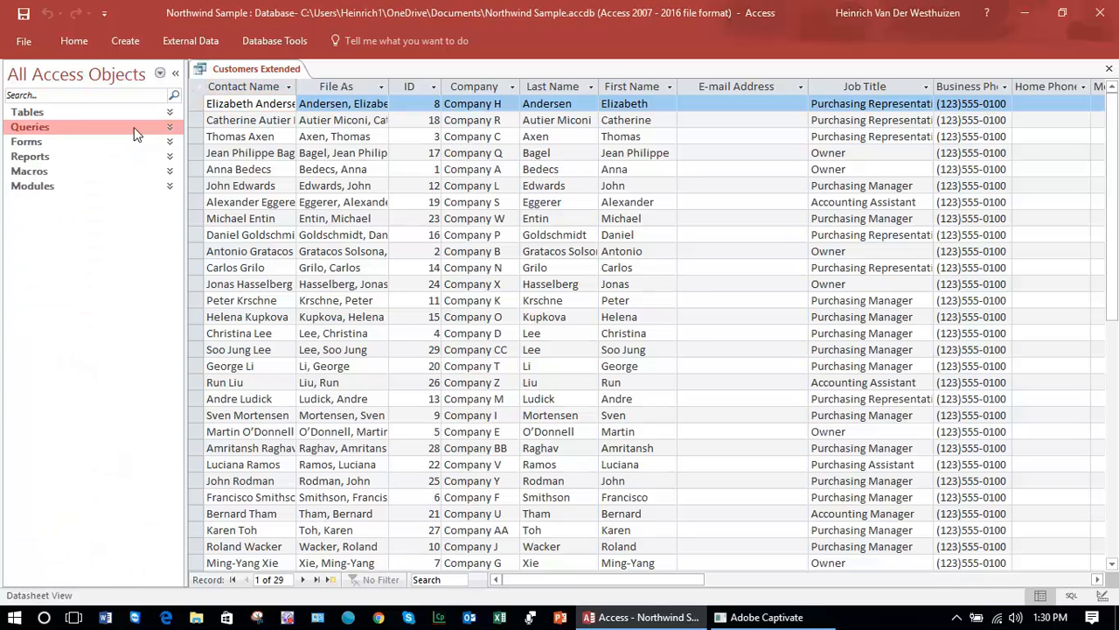
{"action": "left_click", "coordinate": [169, 127]}
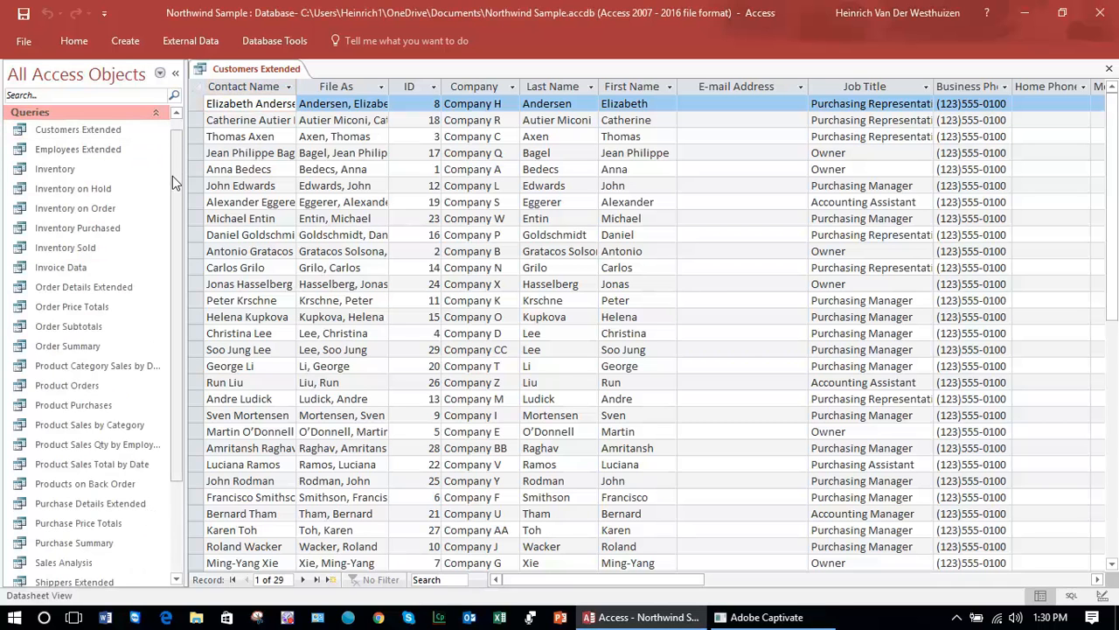
{"action": "left_click_drag", "start_coordinate": [173, 184], "coordinate": [196, 155]}
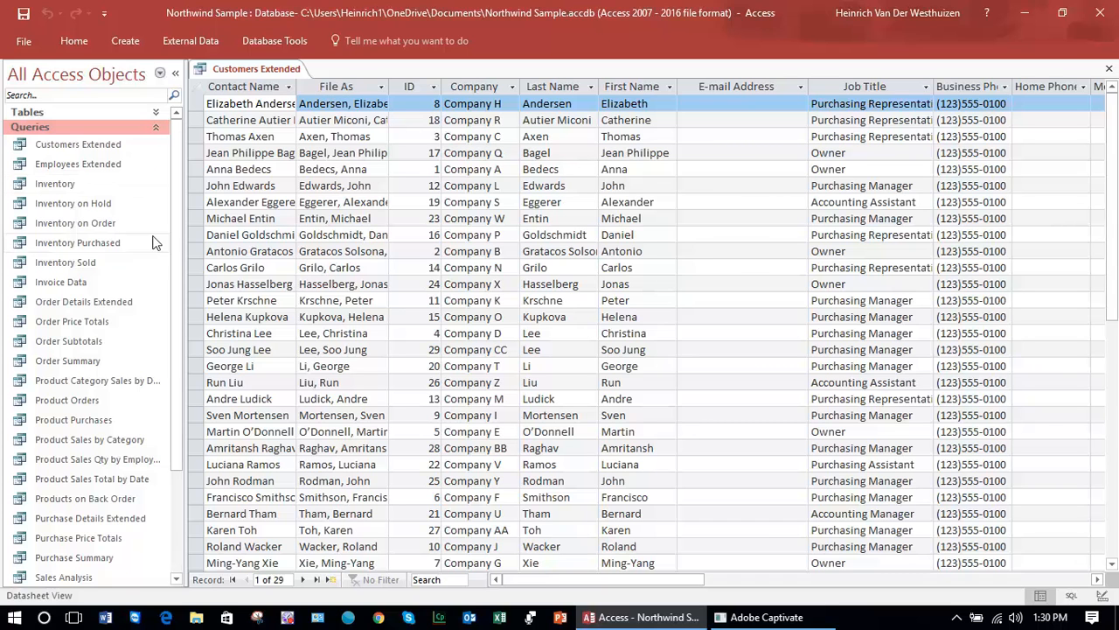
{"action": "left_click", "coordinate": [118, 148]}
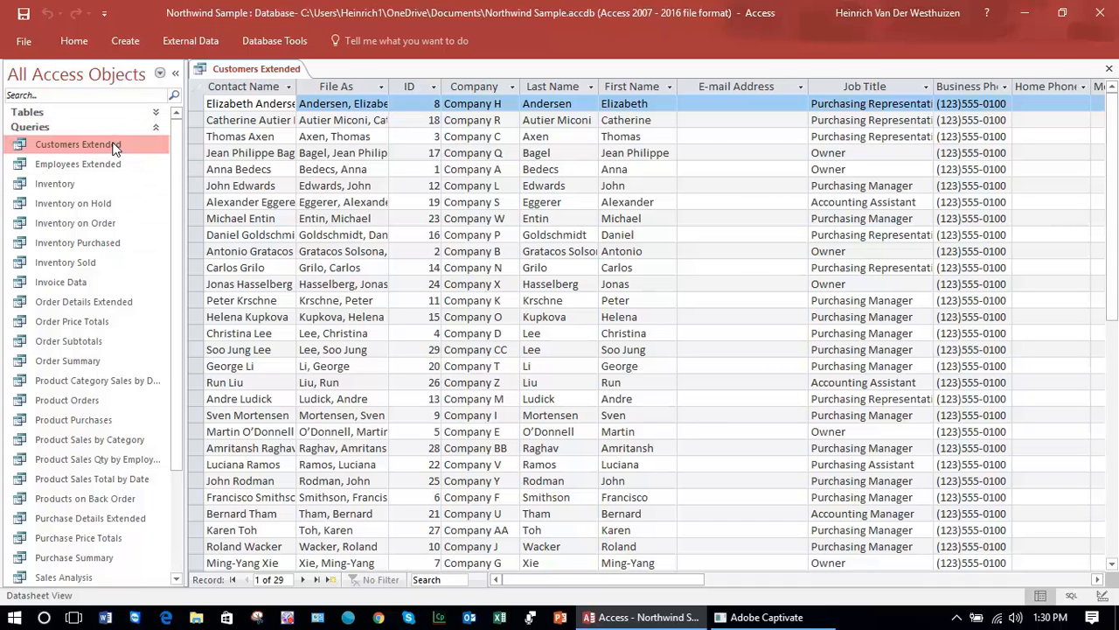
Examine the Customers Extended results by selecting the Contact Name and File As columns and the first few record rows.
{"action": "left_click", "coordinate": [269, 70]}
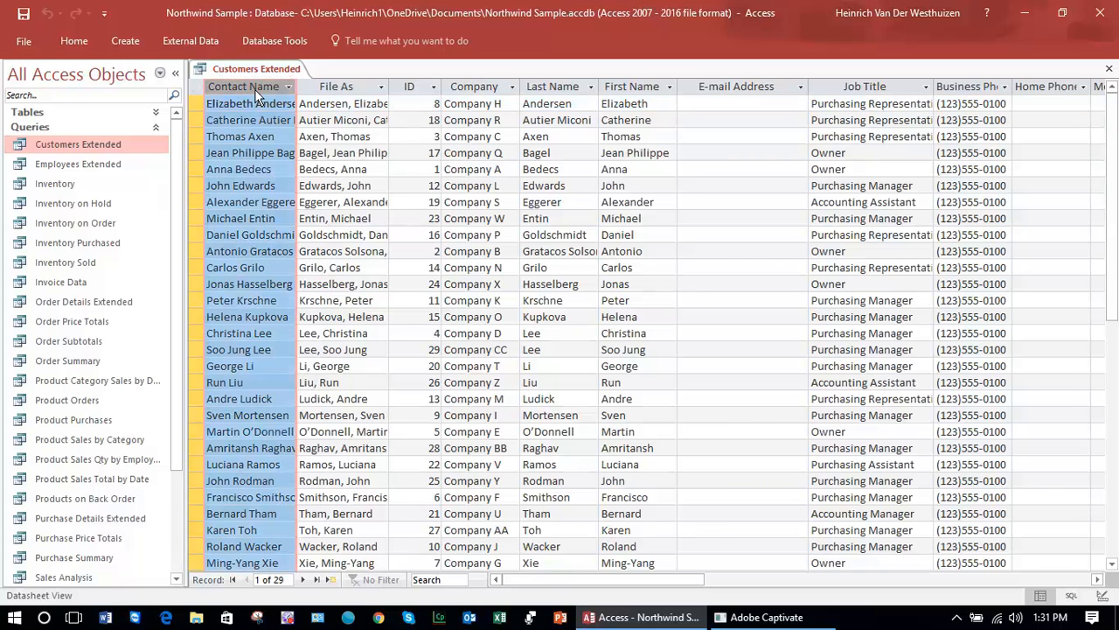
{"action": "left_click", "coordinate": [343, 87]}
{"action": "left_click", "coordinate": [199, 102]}
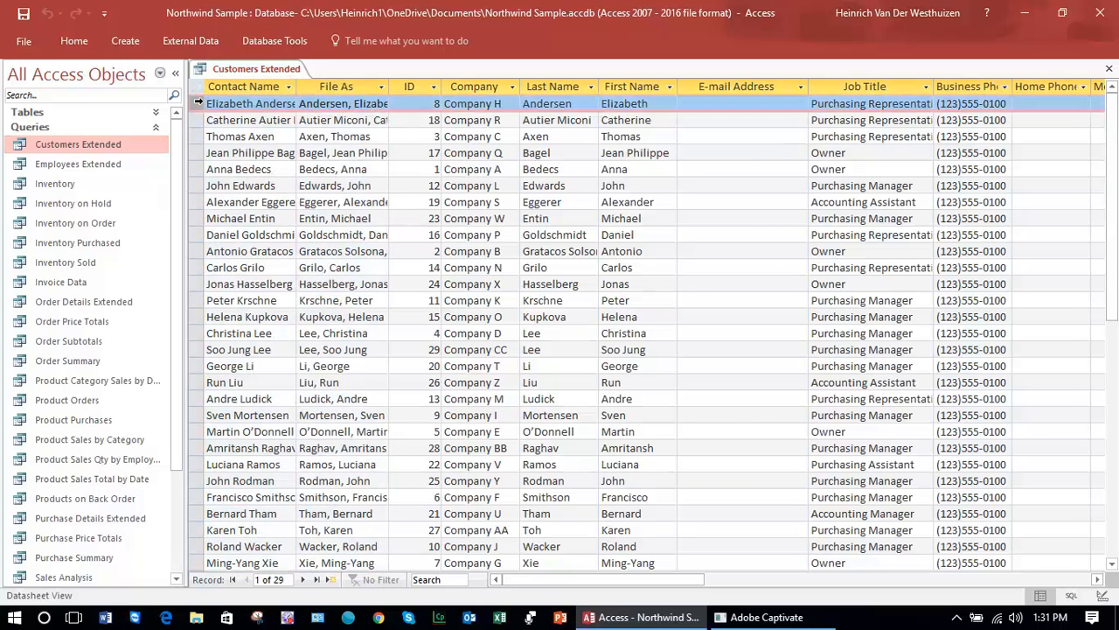
{"action": "left_click", "coordinate": [200, 122]}
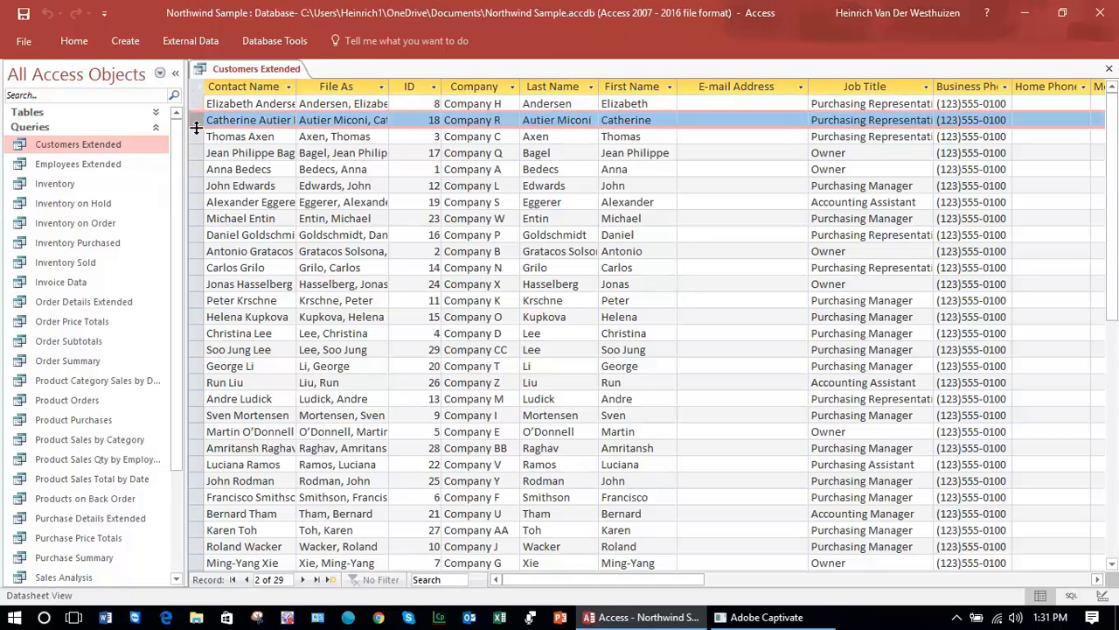
{"action": "left_click", "coordinate": [199, 136]}
{"action": "left_click", "coordinate": [199, 153]}
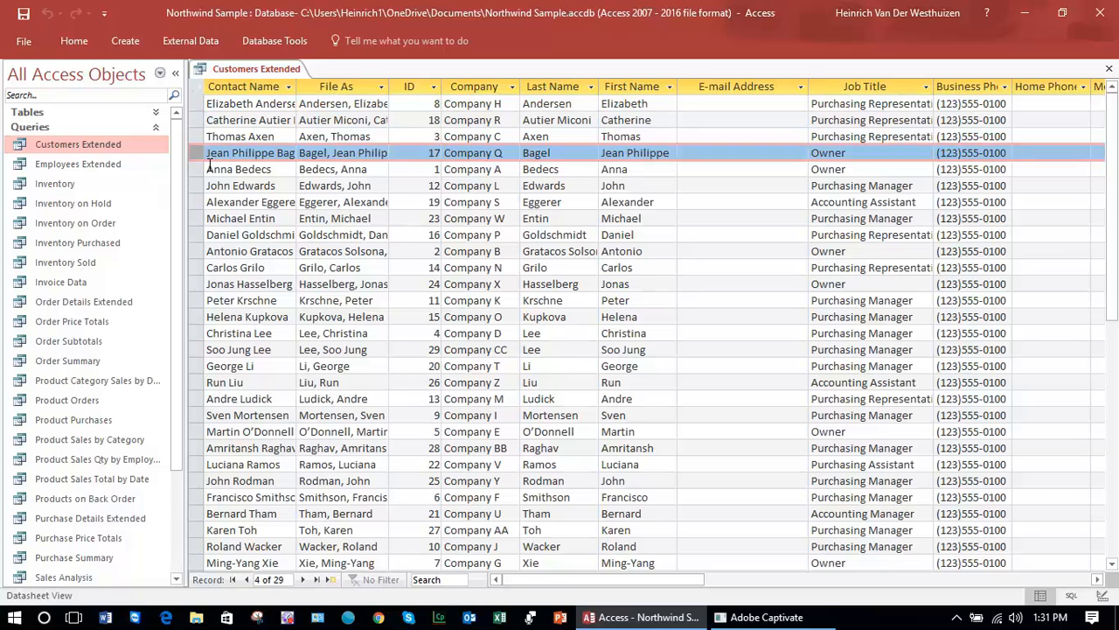
{"action": "left_click", "coordinate": [339, 86]}
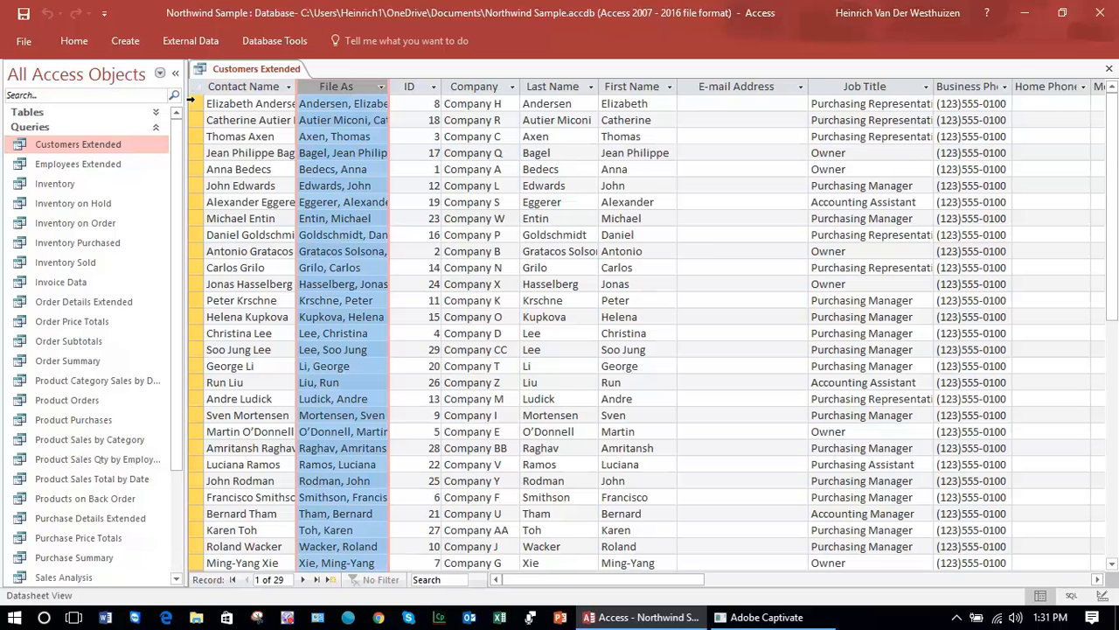
Close the Customers Extended query and open the Inventory query in its place.
{"action": "left_click", "coordinate": [1111, 71]}
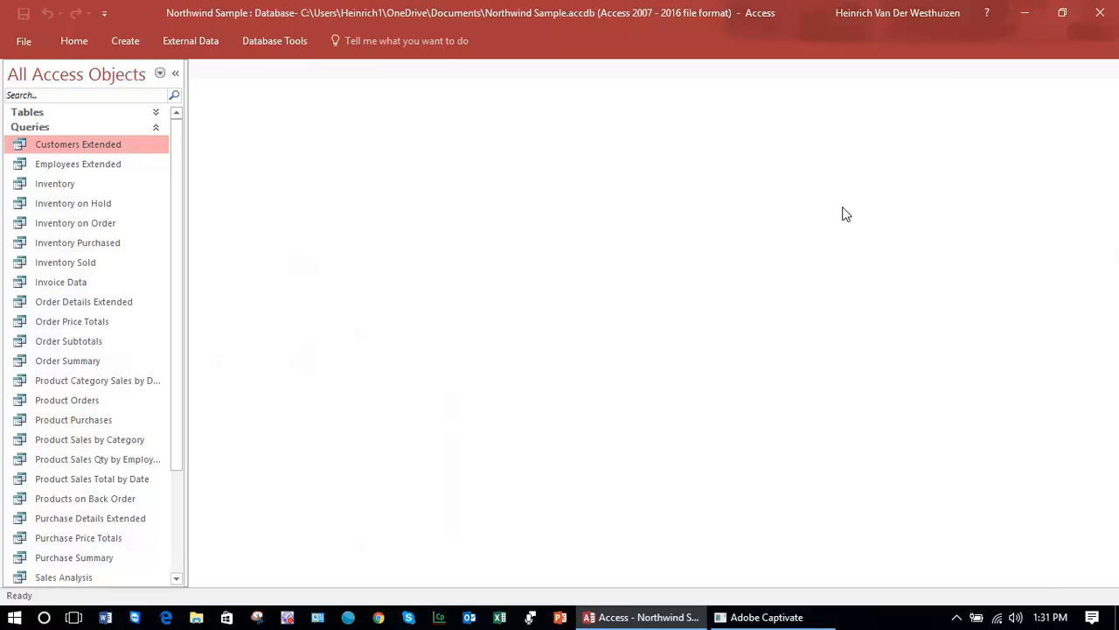
{"action": "double_click", "coordinate": [63, 184]}
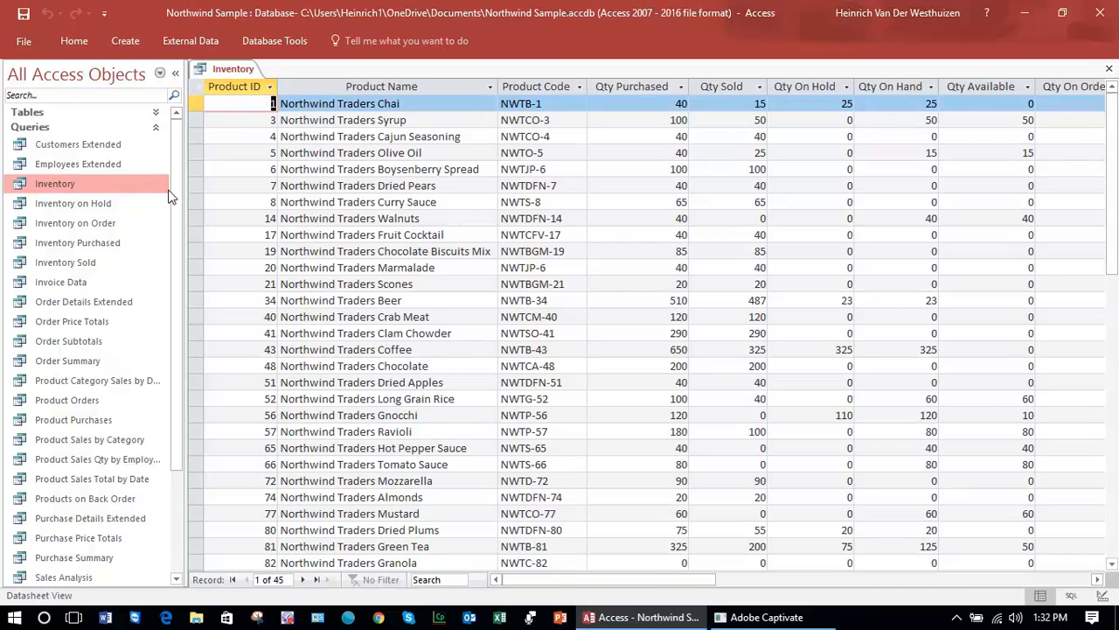
{"action": "mouse_move", "coordinate": [1113, 178]}
{"action": "left_mouse_down"}
{"action": "mouse_move", "coordinate": [1112, 359]}
{"action": "mouse_move", "coordinate": [1115, 175]}
{"action": "left_mouse_up"}
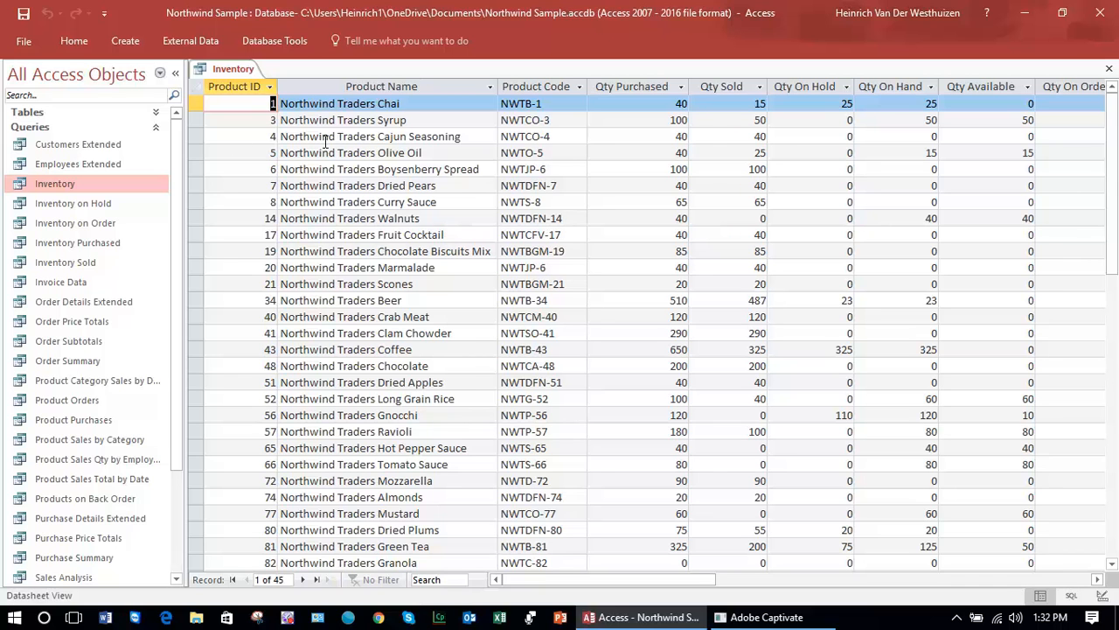
{"action": "left_click", "coordinate": [125, 42]}
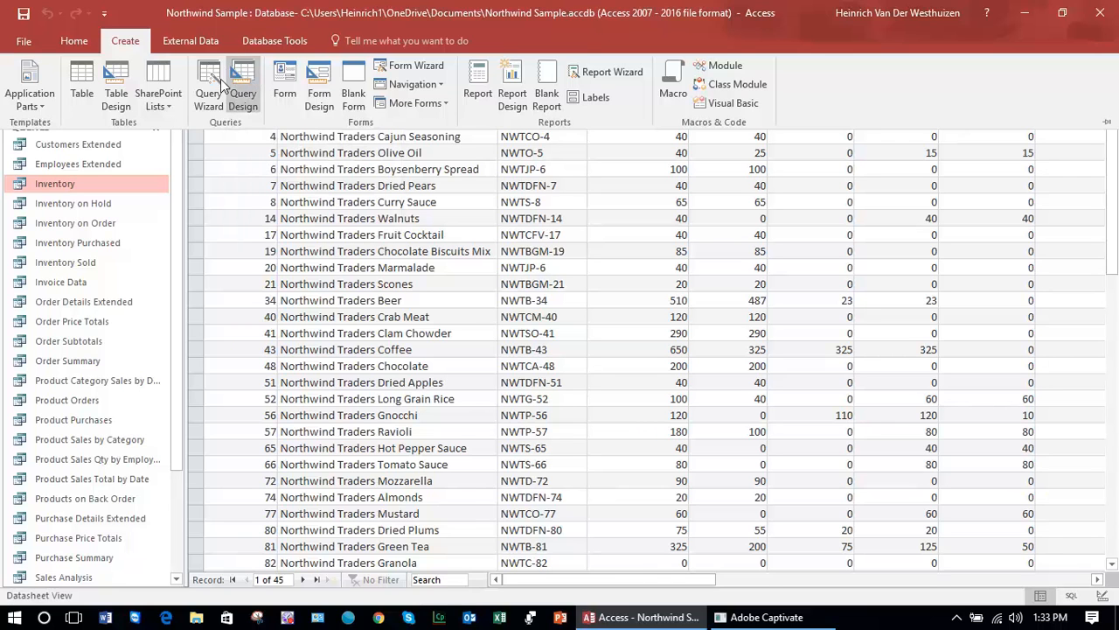
{"action": "left_click", "coordinate": [79, 179]}
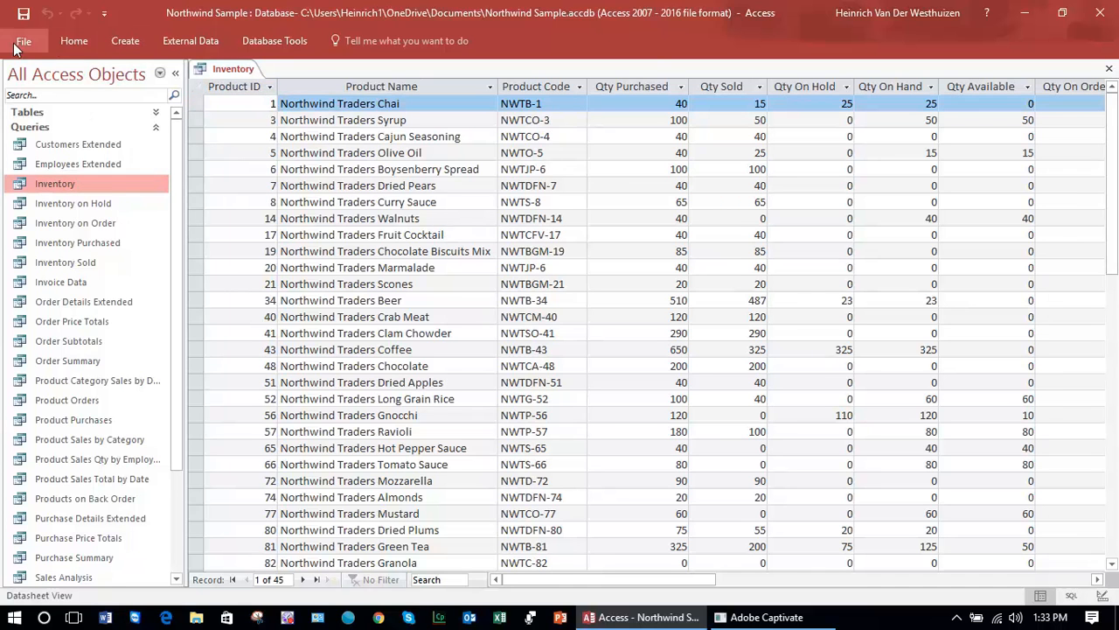
Switch the Inventory query to Design View and enlarge the upper pane so the source tables show in full.
{"action": "left_click", "coordinate": [70, 40]}
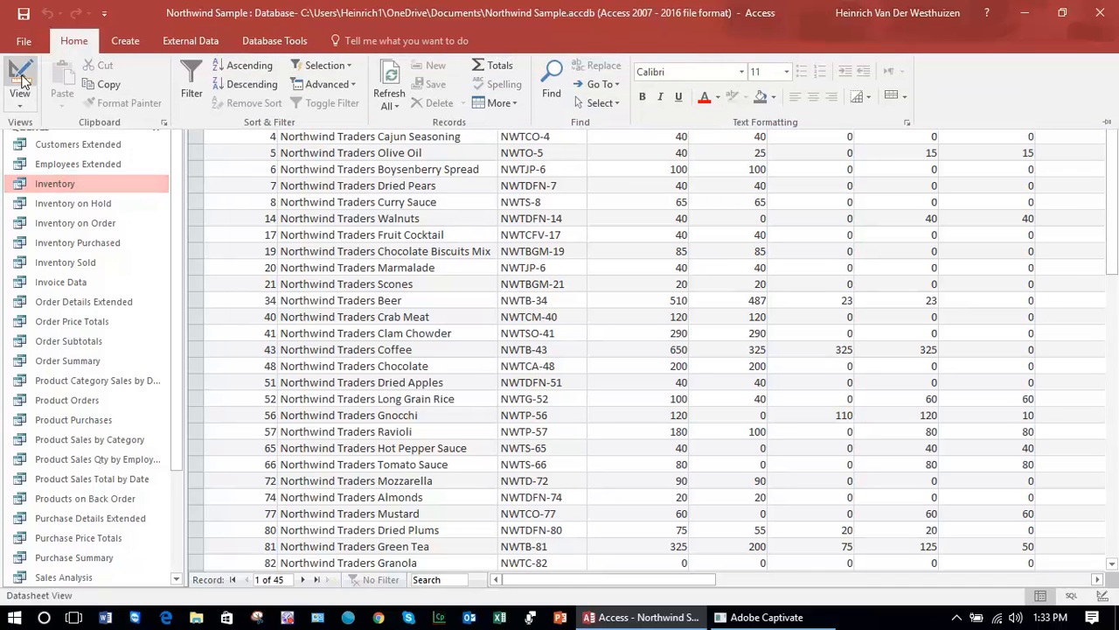
{"action": "left_click", "coordinate": [22, 77]}
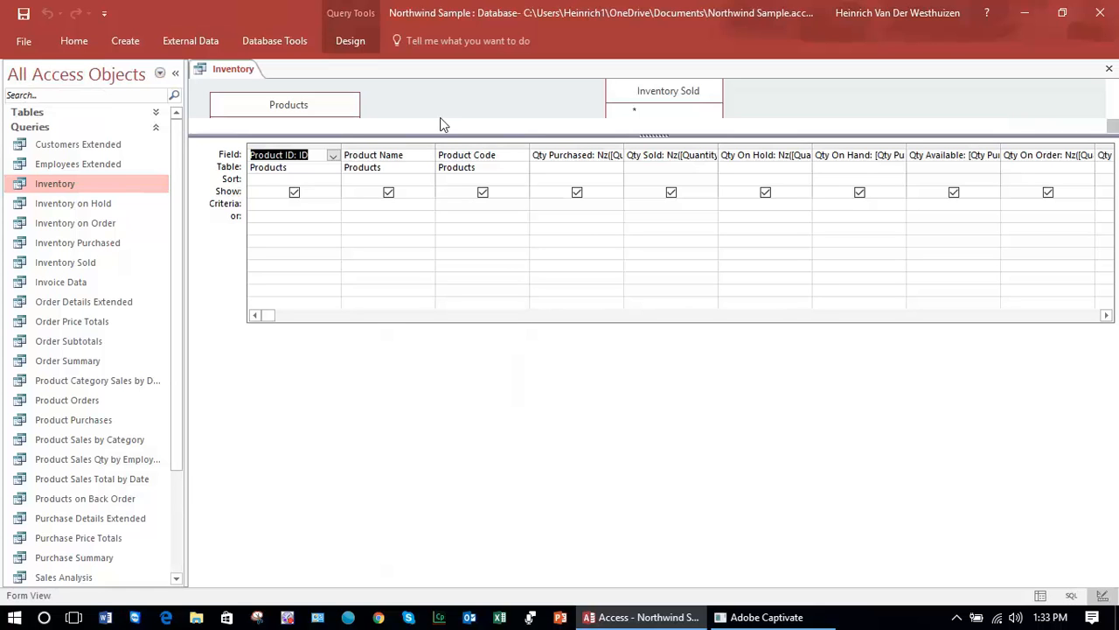
{"action": "left_click_drag", "start_coordinate": [525, 133], "coordinate": [510, 323]}
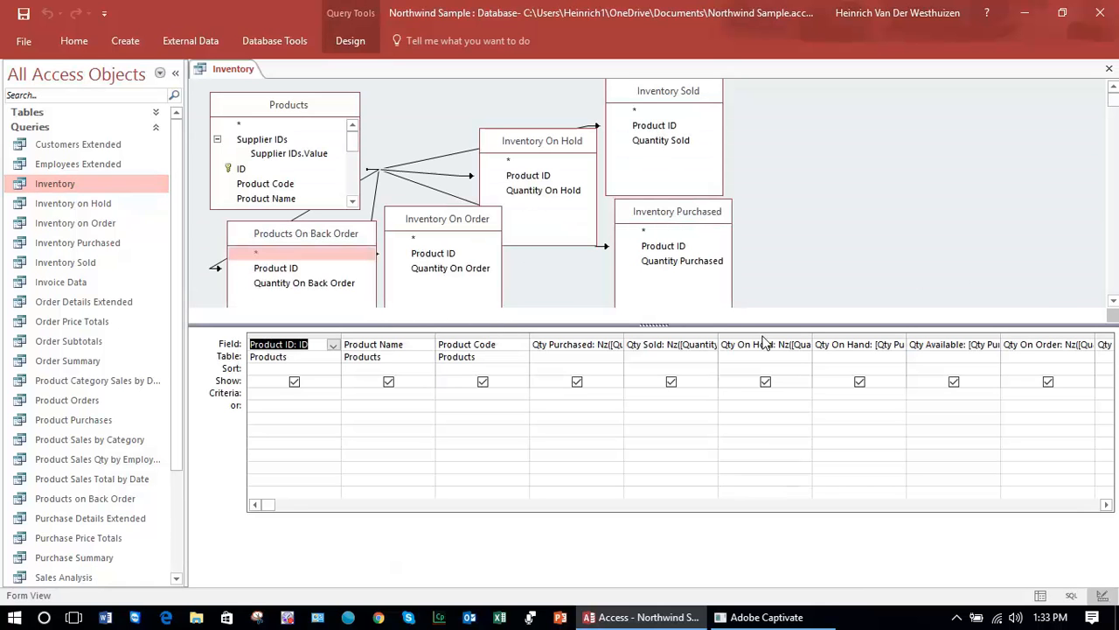
{"action": "left_click_drag", "start_coordinate": [727, 341], "coordinate": [660, 357]}
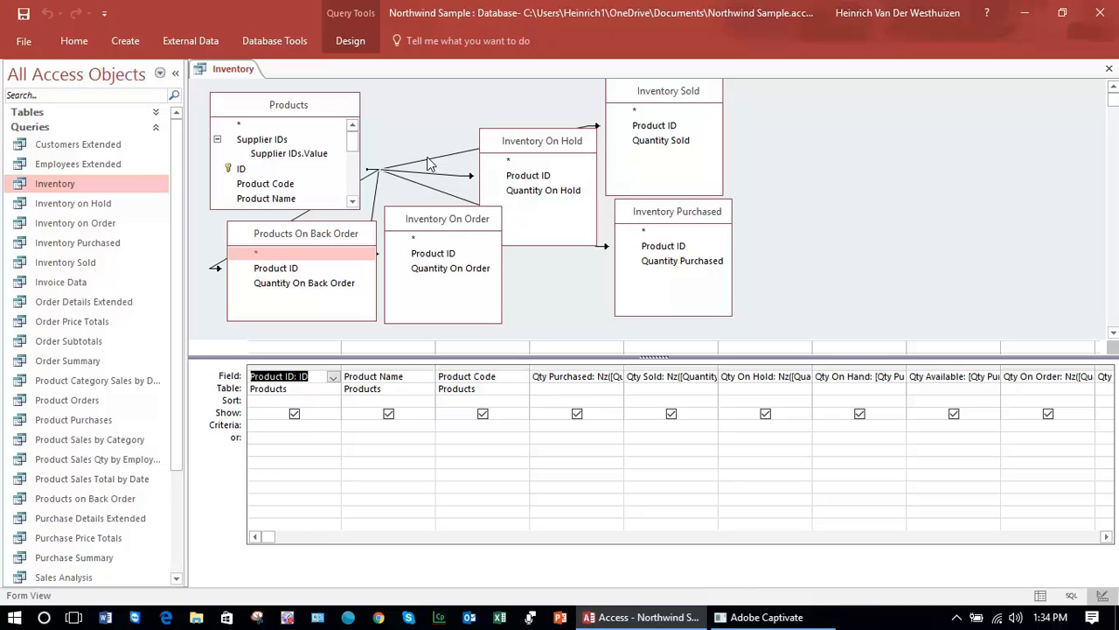
Spread the Inventory Sold, Inventory Purchased, Inventory On Hold, Inventory On Order and Products On Back Order boxes apart to clear the join lines.
{"action": "left_click_drag", "start_coordinate": [686, 91], "coordinate": [812, 95]}
{"action": "left_click_drag", "start_coordinate": [680, 219], "coordinate": [797, 244]}
{"action": "left_click_drag", "start_coordinate": [558, 140], "coordinate": [644, 175]}
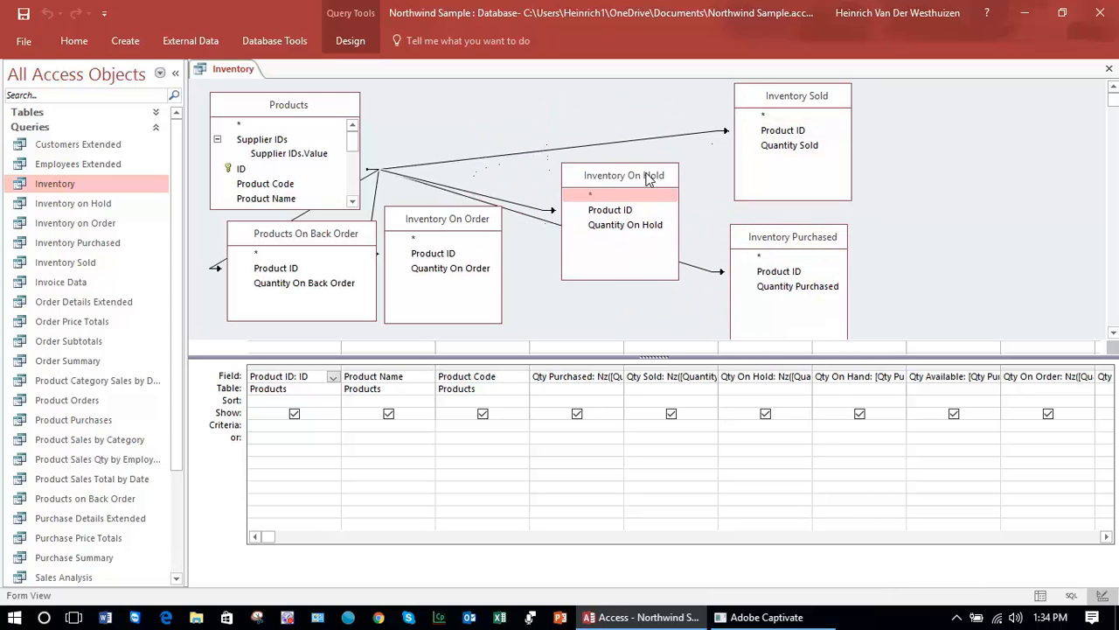
{"action": "left_click_drag", "start_coordinate": [775, 96], "coordinate": [783, 117]}
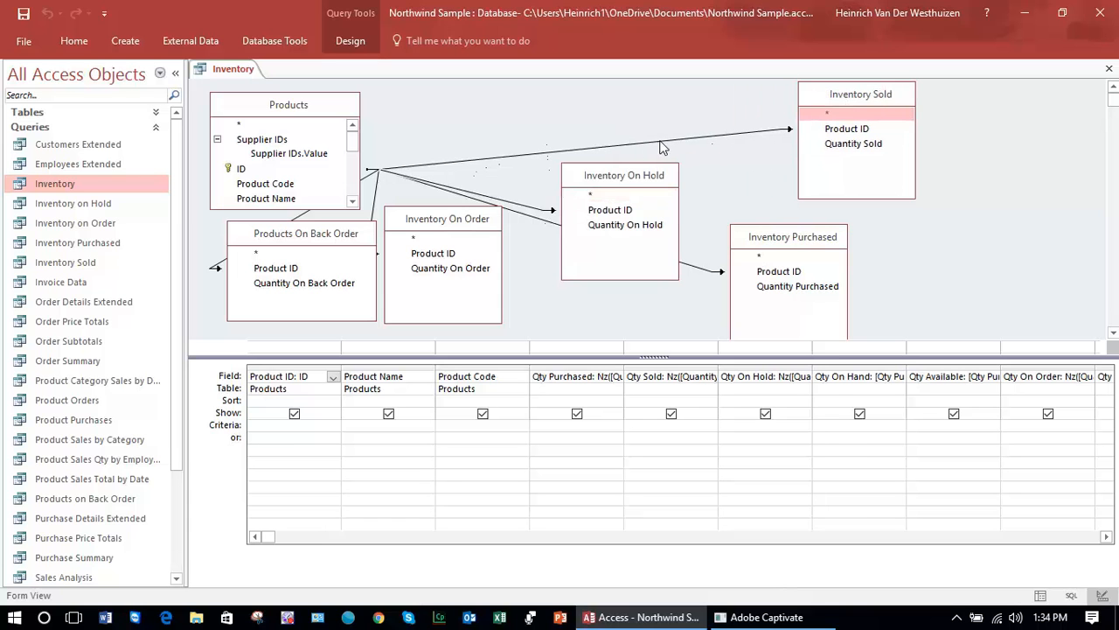
{"action": "left_click_drag", "start_coordinate": [638, 173], "coordinate": [700, 126]}
{"action": "left_click_drag", "start_coordinate": [795, 245], "coordinate": [872, 243]}
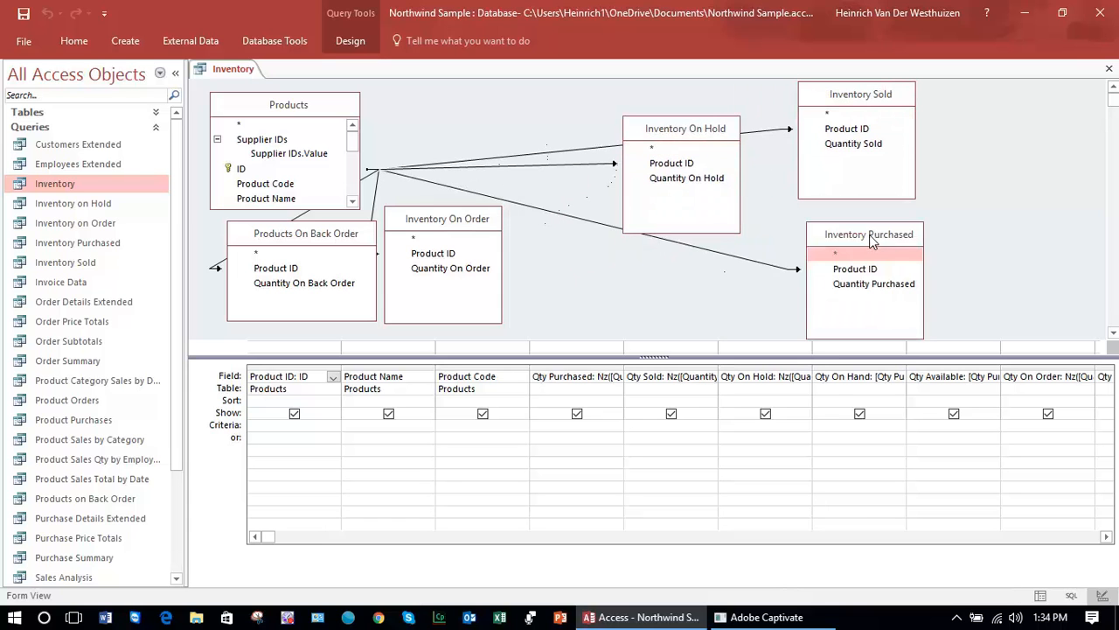
{"action": "left_click_drag", "start_coordinate": [437, 217], "coordinate": [538, 230]}
{"action": "left_click_drag", "start_coordinate": [321, 233], "coordinate": [373, 245]}
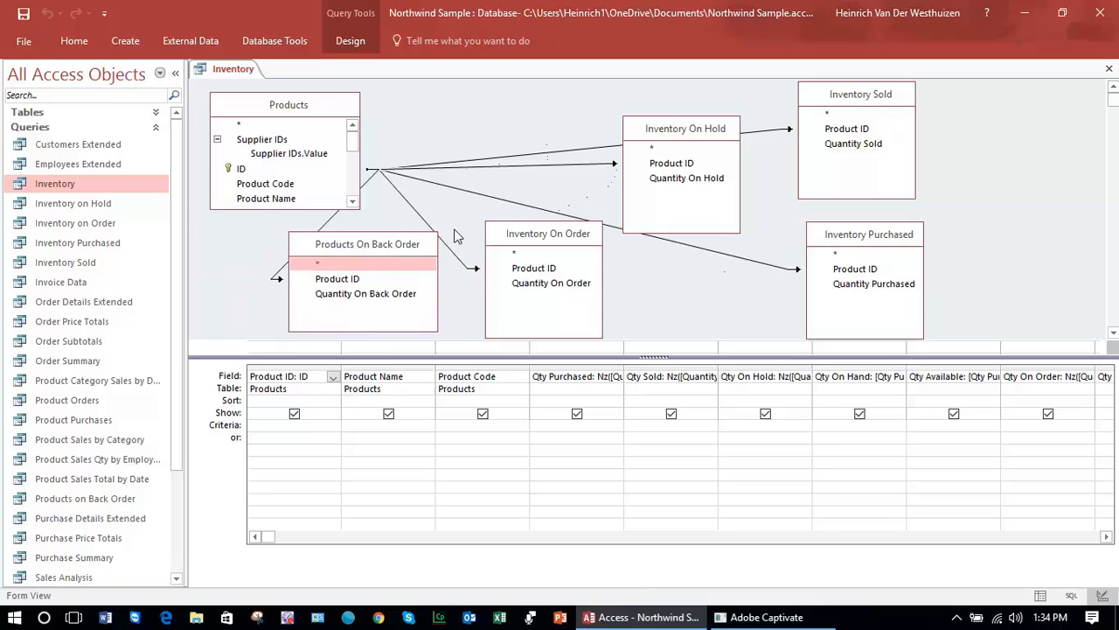
Move the Inventory On Hold box higher, beside Inventory Sold, to separate its join line from the others.
{"action": "left_click", "coordinate": [496, 168]}
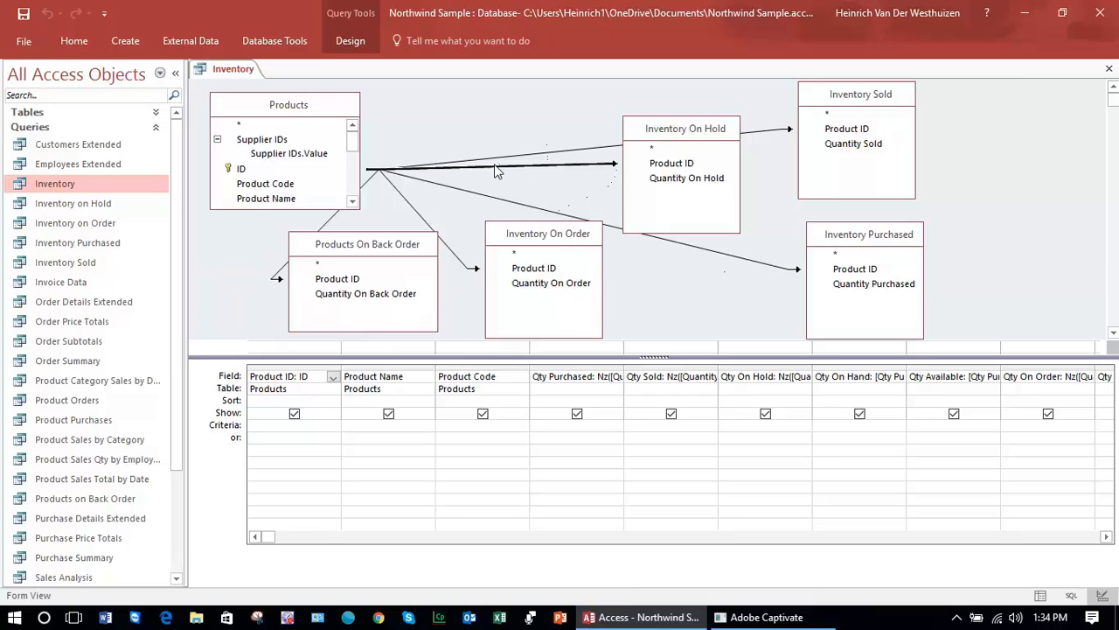
{"action": "left_click", "coordinate": [647, 140]}
{"action": "left_click_drag", "start_coordinate": [648, 139], "coordinate": [690, 100]}
Inspect the join properties between Products and Inventory On Hold, and close them without changing anything.
{"action": "left_click", "coordinate": [556, 142]}
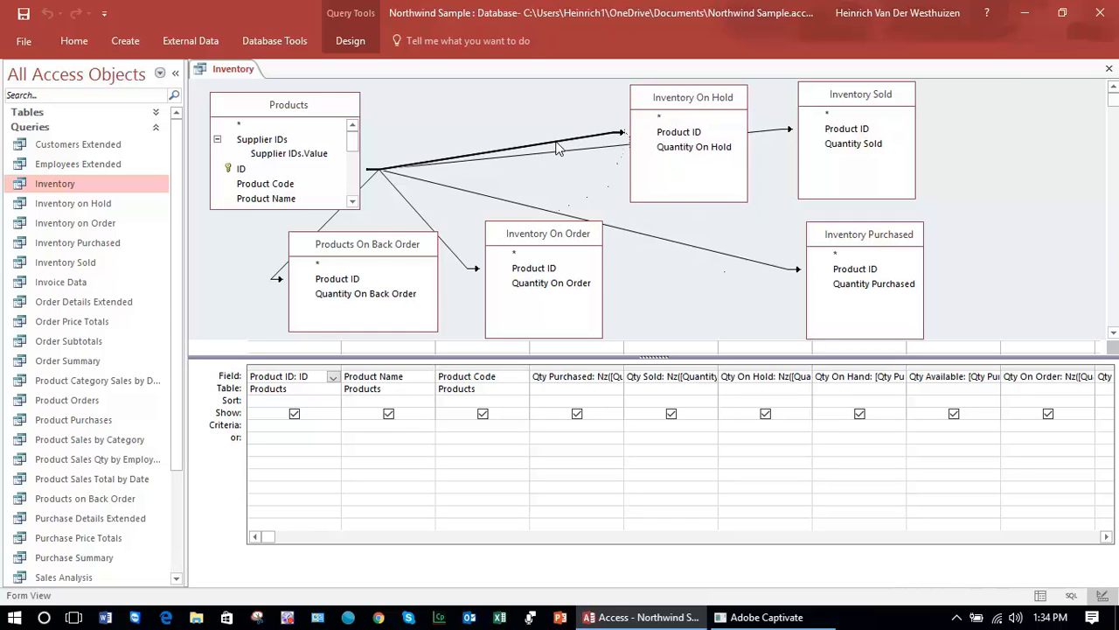
{"action": "double_click", "coordinate": [556, 143]}
{"action": "left_click_drag", "start_coordinate": [536, 145], "coordinate": [791, 147]}
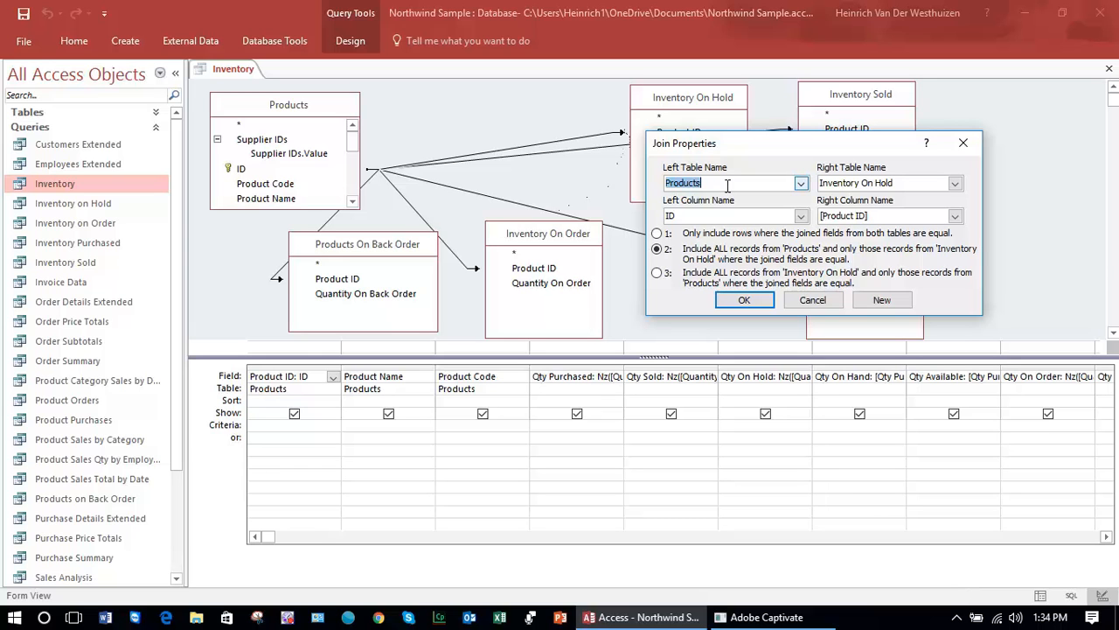
{"action": "left_click", "coordinate": [898, 182]}
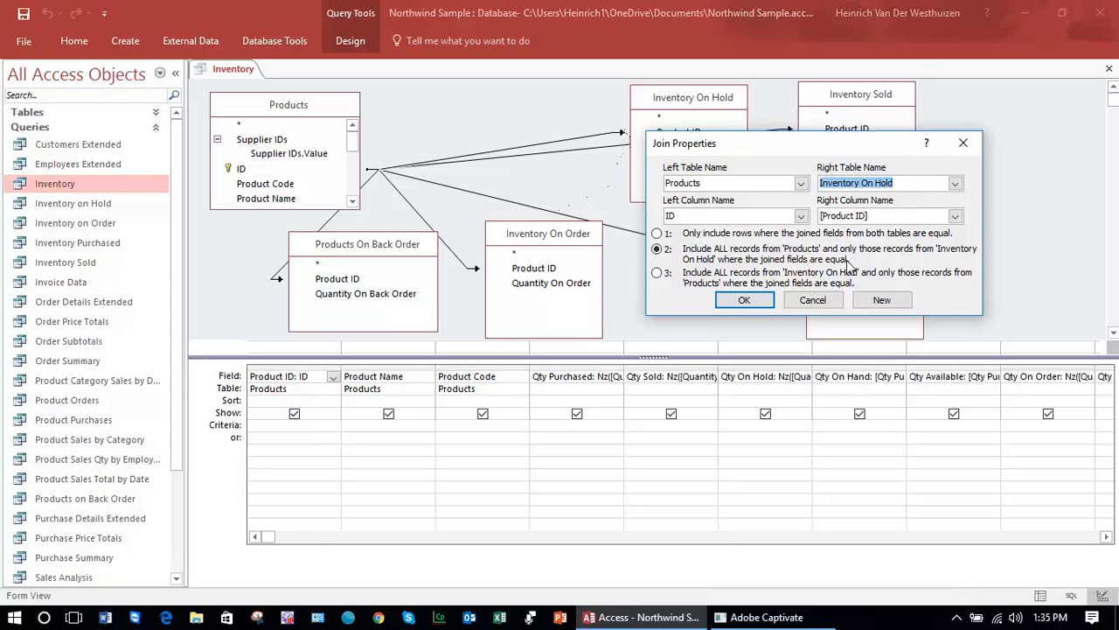
{"action": "left_click", "coordinate": [818, 301]}
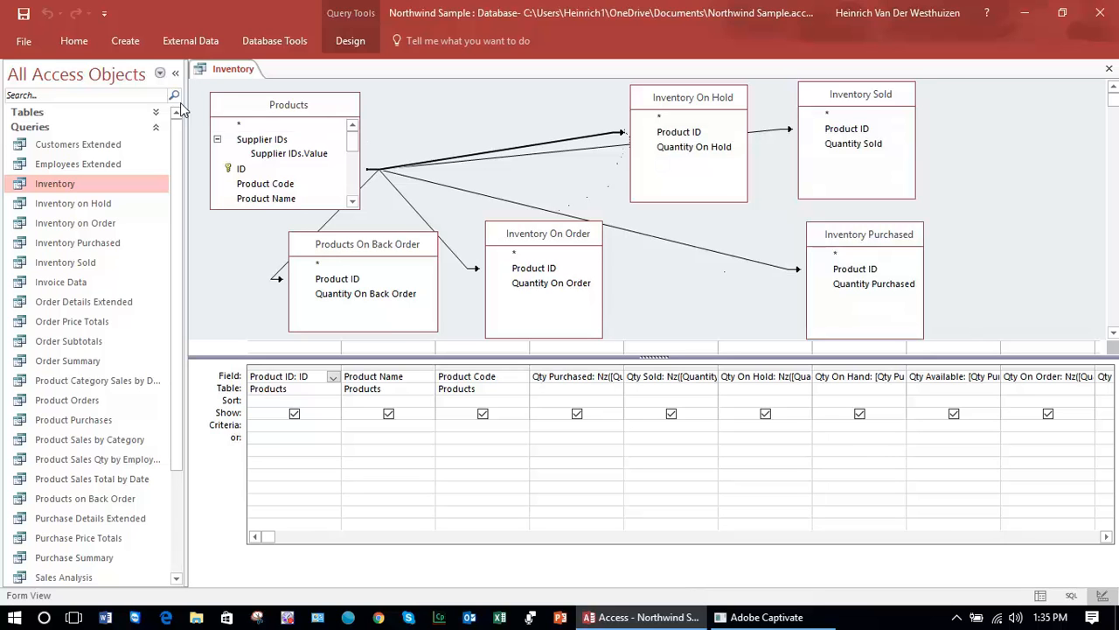
Check the available views for the Inventory query and display its results in Datasheet View.
{"action": "left_click", "coordinate": [24, 45]}
{"action": "left_click", "coordinate": [33, 35]}
{"action": "left_click", "coordinate": [70, 42]}
{"action": "left_click", "coordinate": [20, 95]}
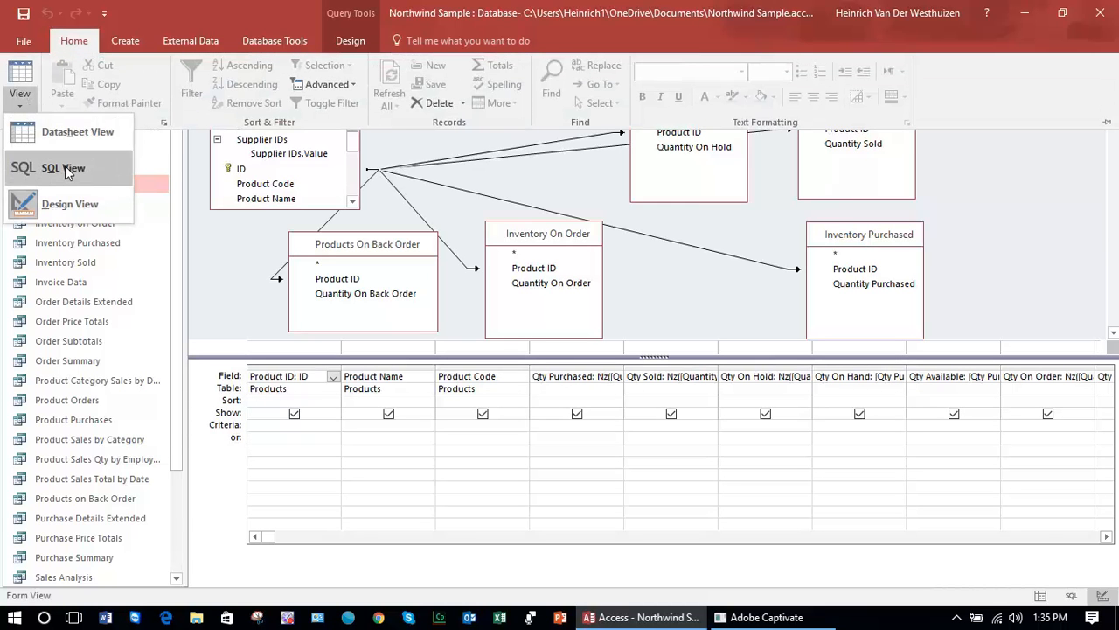
{"action": "left_click", "coordinate": [21, 98]}
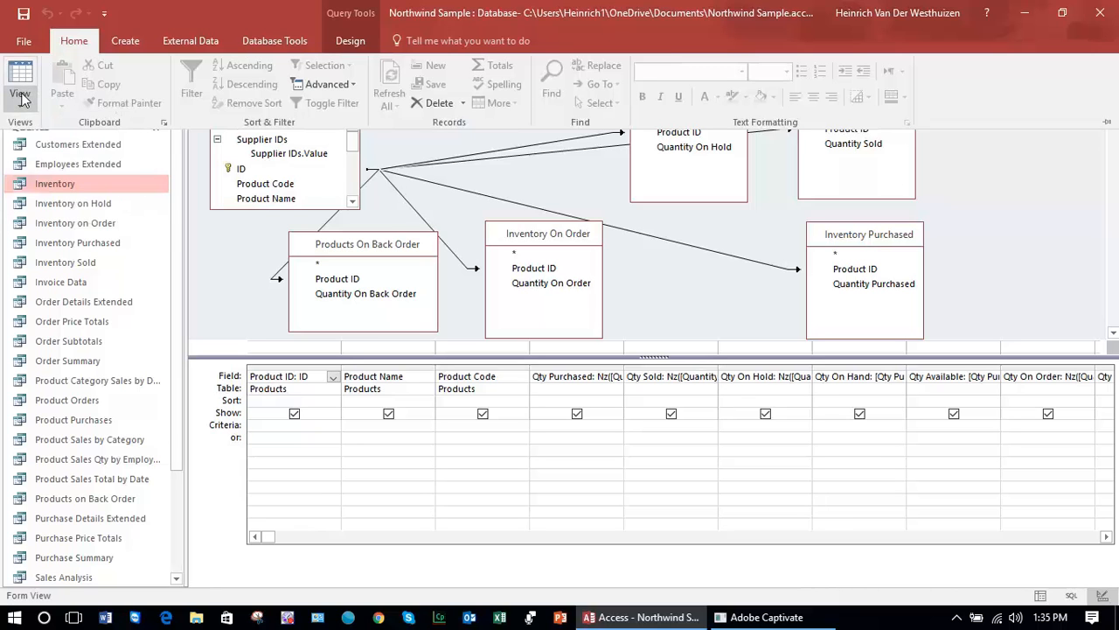
{"action": "left_click", "coordinate": [21, 98]}
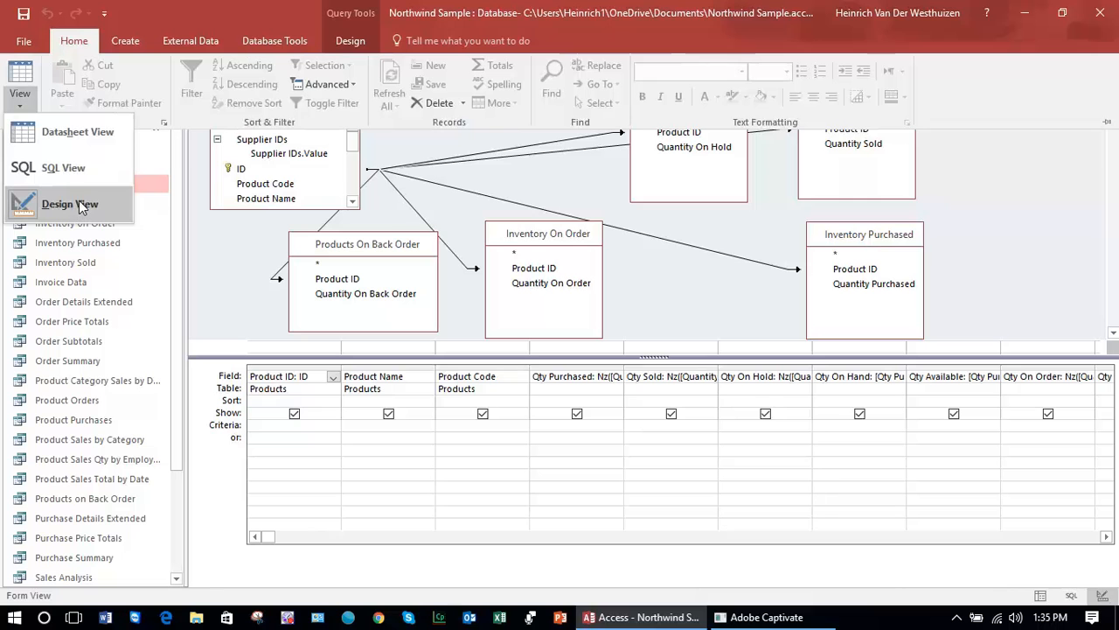
{"action": "left_click", "coordinate": [79, 135]}
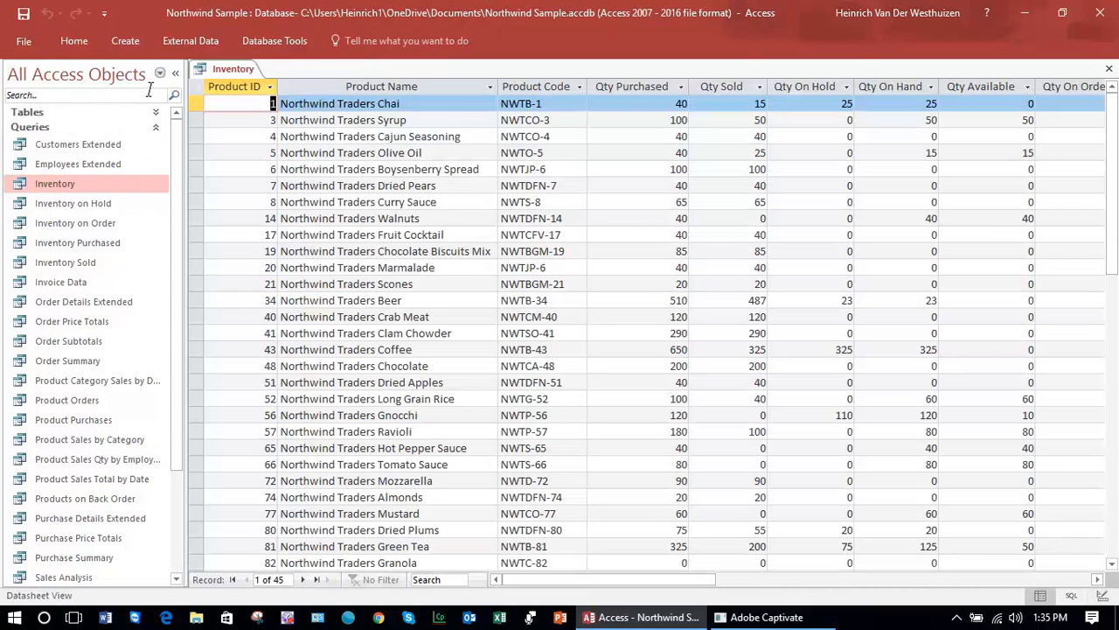
Return the Inventory query to Design View.
{"action": "left_click", "coordinate": [60, 49]}
{"action": "left_click", "coordinate": [29, 103]}
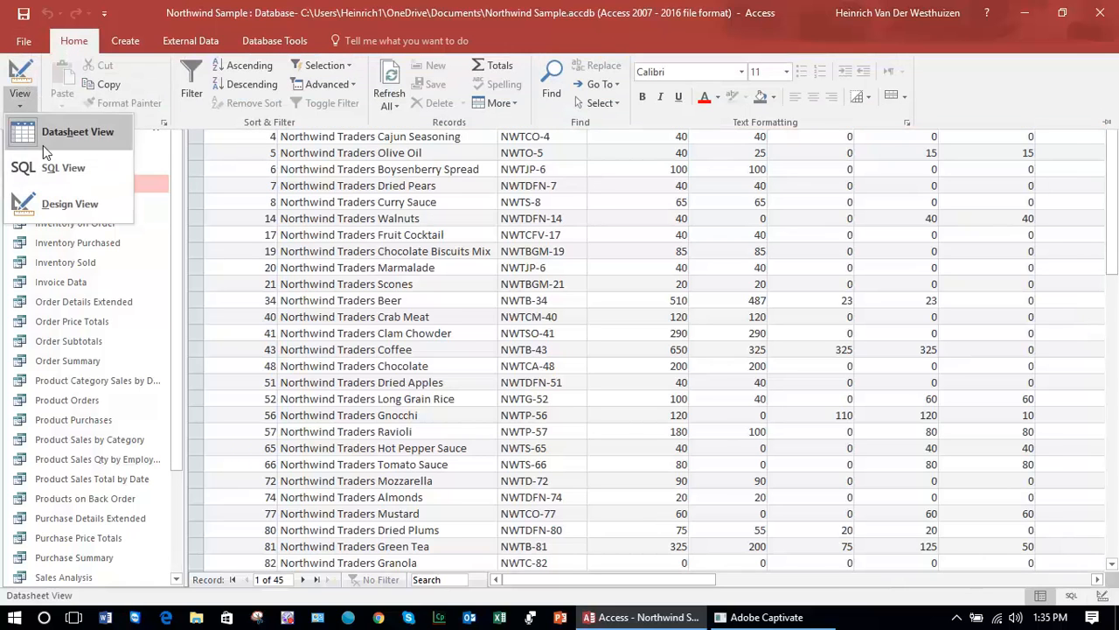
{"action": "left_click", "coordinate": [66, 203]}
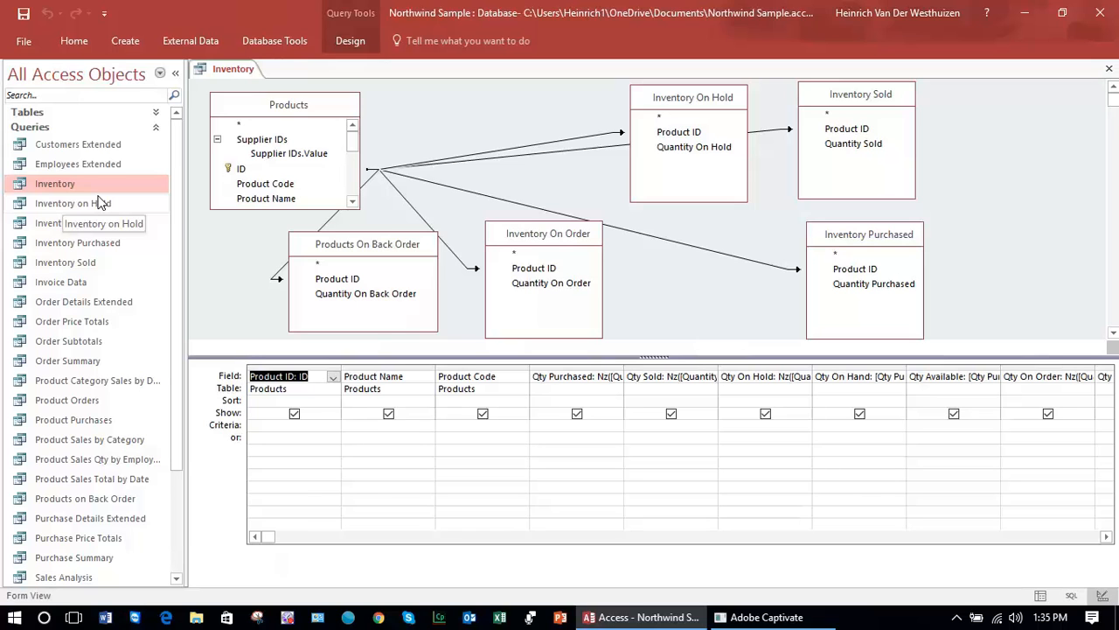
Reposition all six source table boxes slightly, with Products nearer the upper edge and Inventory Purchased farther right.
{"action": "left_click_drag", "start_coordinate": [348, 243], "coordinate": [377, 243]}
{"action": "left_click_drag", "start_coordinate": [526, 242], "coordinate": [544, 212]}
{"action": "left_click_drag", "start_coordinate": [698, 98], "coordinate": [724, 103]}
{"action": "left_click_drag", "start_coordinate": [845, 104], "coordinate": [862, 103]}
{"action": "left_click_drag", "start_coordinate": [879, 232], "coordinate": [923, 226]}
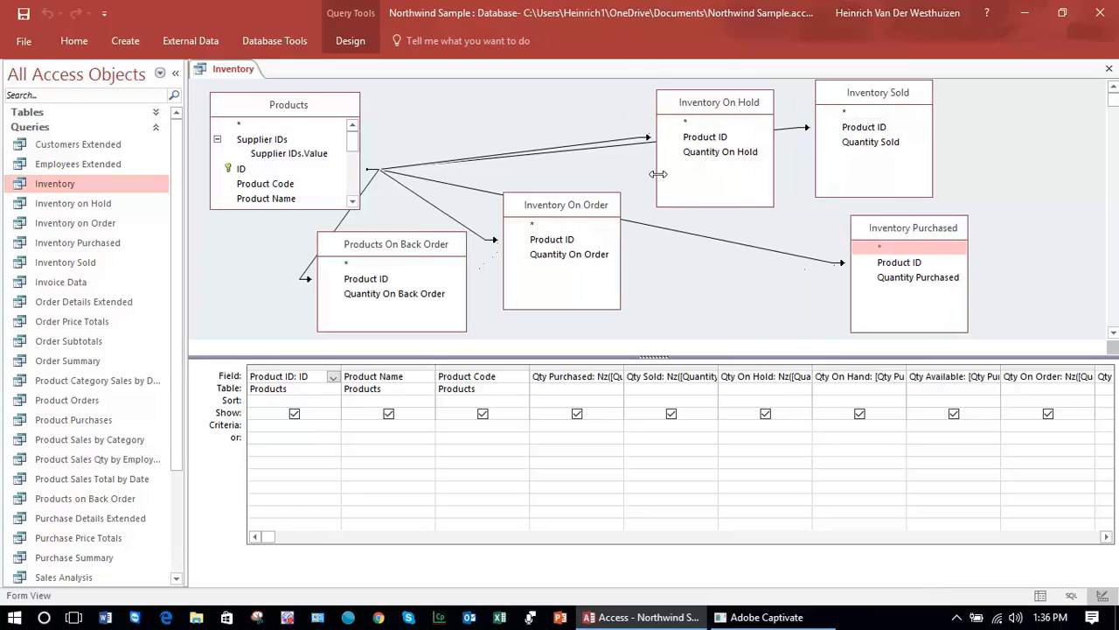
{"action": "left_click_drag", "start_coordinate": [258, 105], "coordinate": [260, 96]}
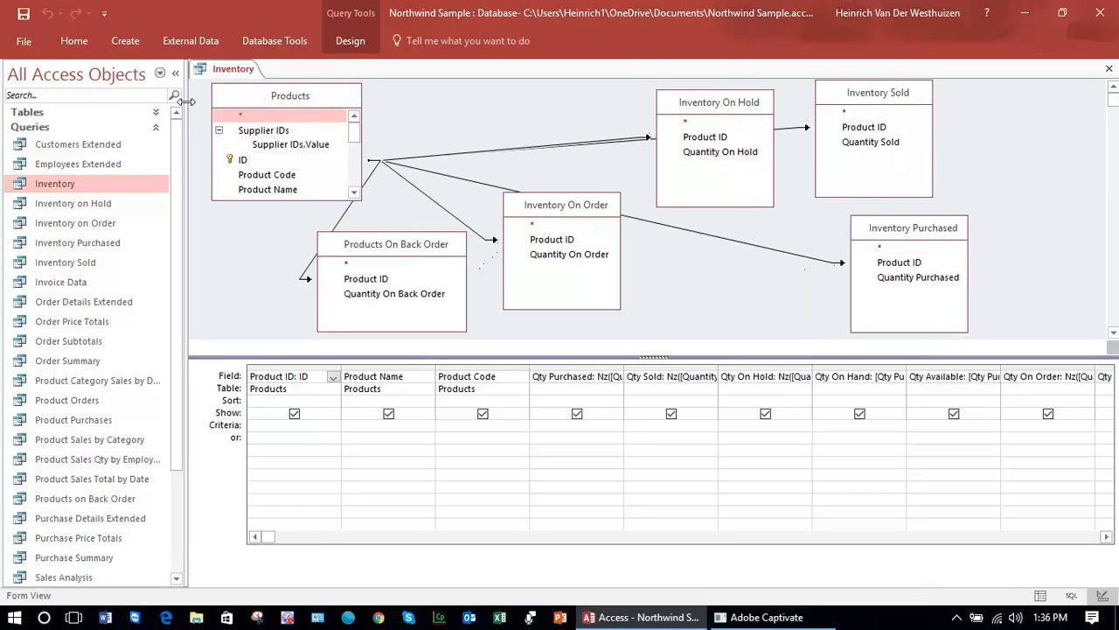
Display the SQL statement behind the Inventory query in SQL View.
{"action": "left_click", "coordinate": [75, 42]}
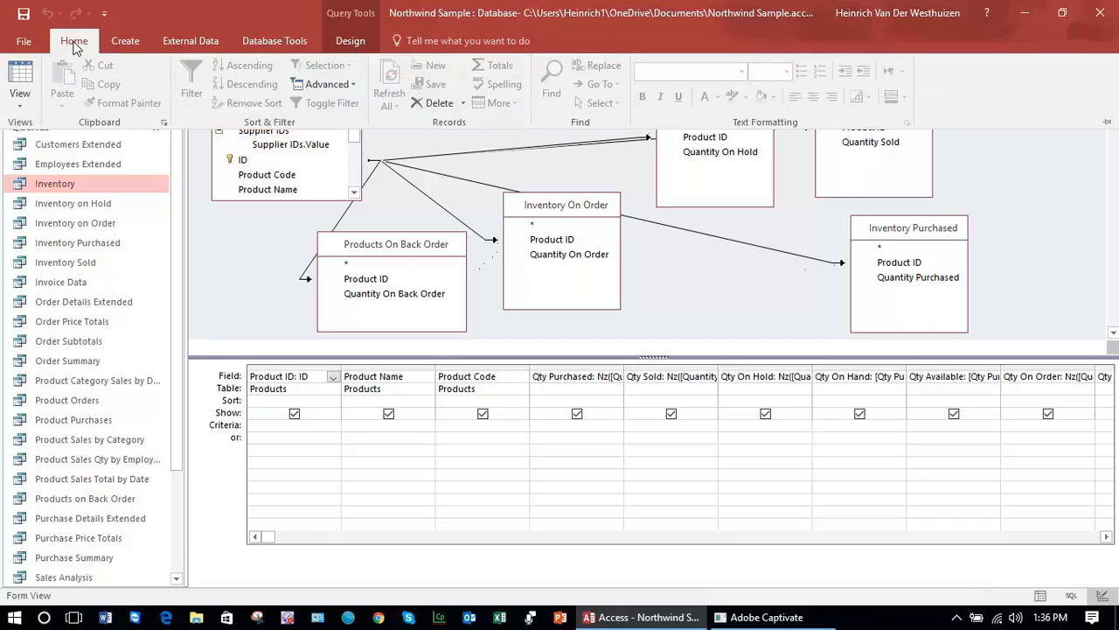
{"action": "left_click", "coordinate": [19, 98]}
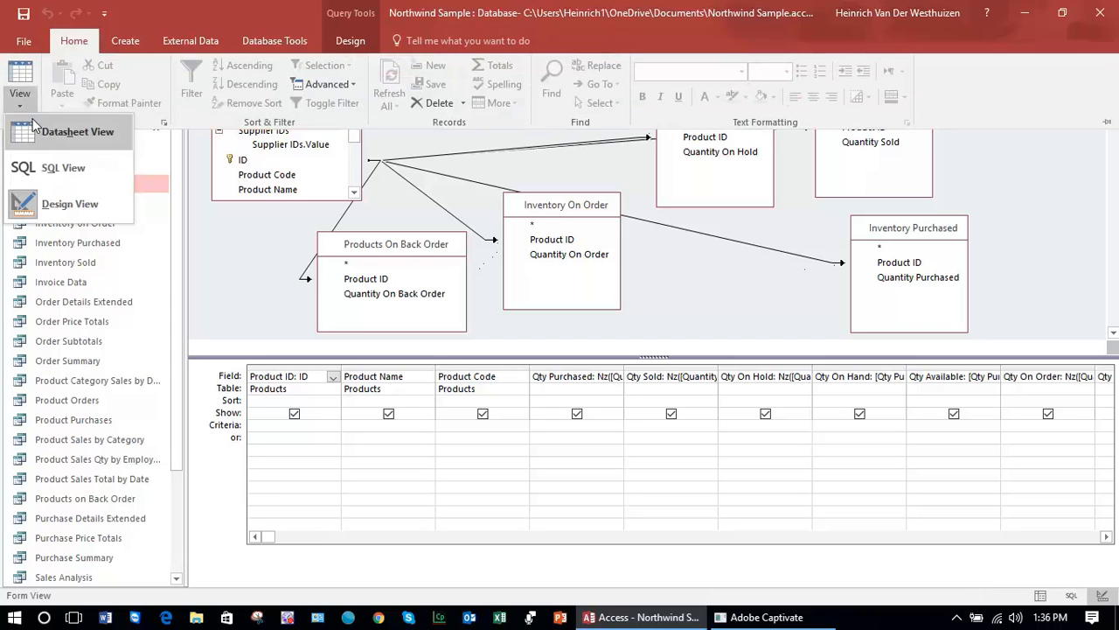
{"action": "left_click", "coordinate": [62, 168]}
{"action": "left_click", "coordinate": [483, 244]}
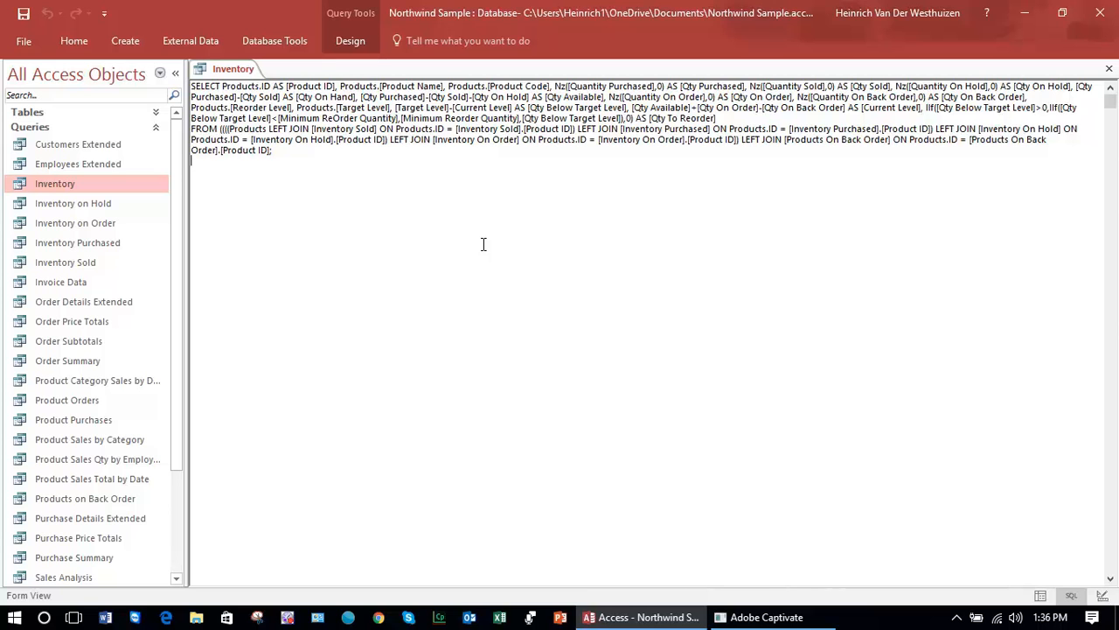
Switch the Inventory query from SQL View to Datasheet View to show its results.
{"action": "left_click", "coordinate": [70, 40]}
{"action": "left_click", "coordinate": [23, 103]}
{"action": "left_click", "coordinate": [75, 136]}
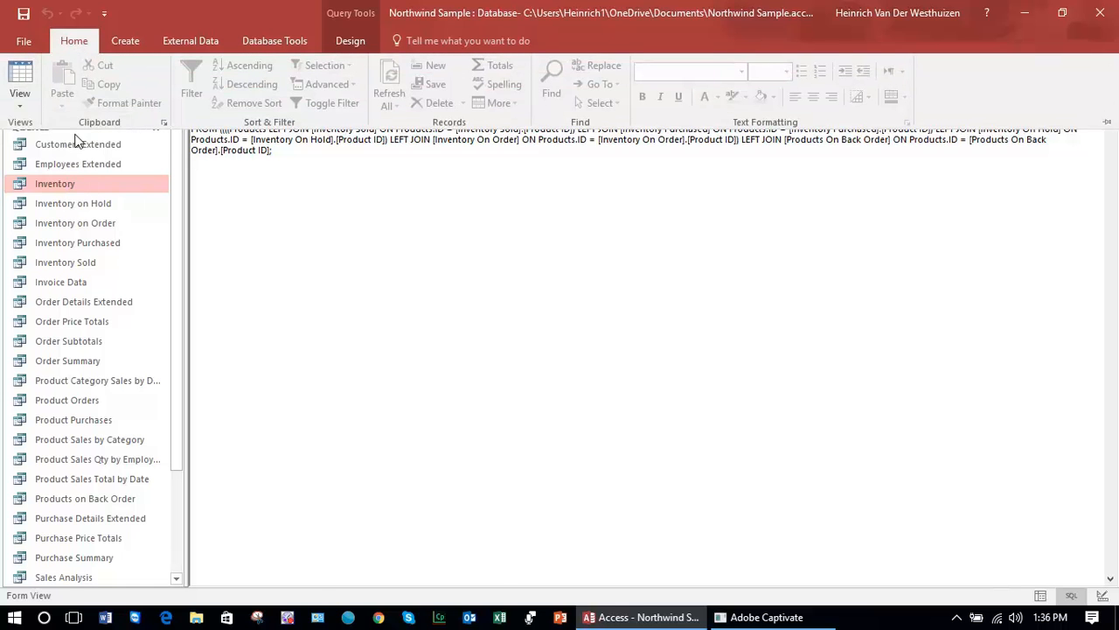
Review the Inventory query in Design View and return it to Datasheet View.
{"action": "left_click", "coordinate": [75, 41]}
{"action": "left_click", "coordinate": [21, 98]}
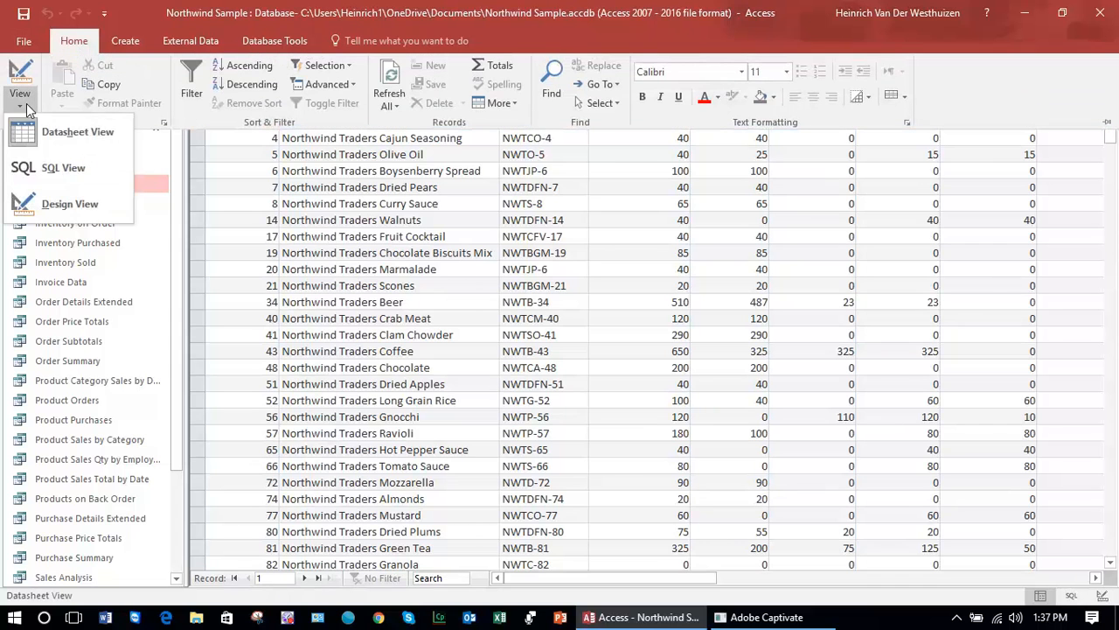
{"action": "left_click", "coordinate": [61, 203]}
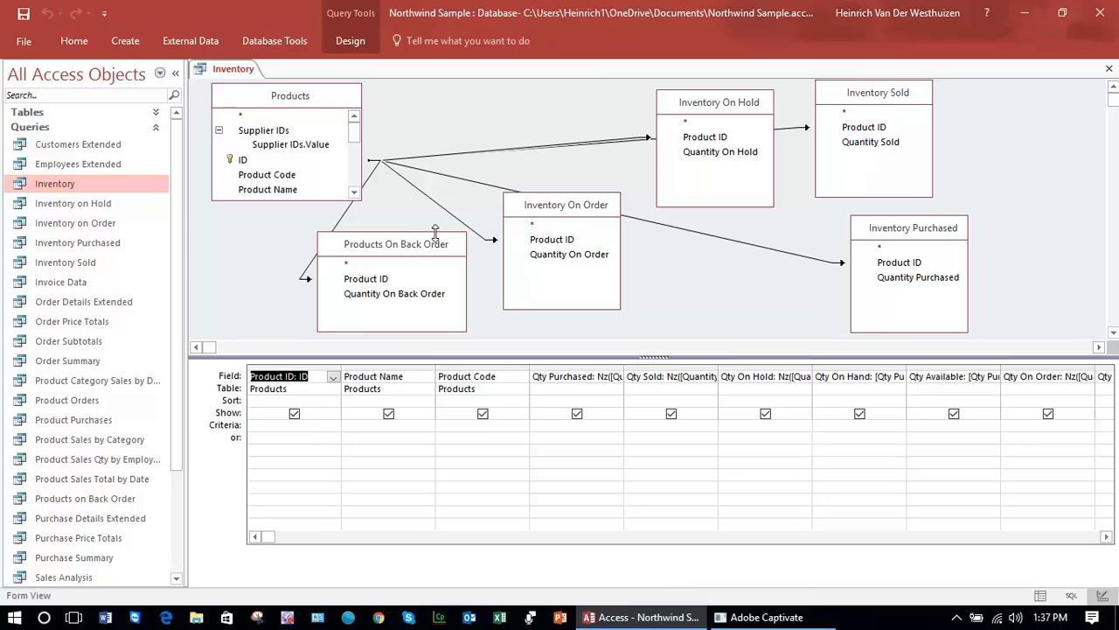
{"action": "left_click", "coordinate": [81, 44]}
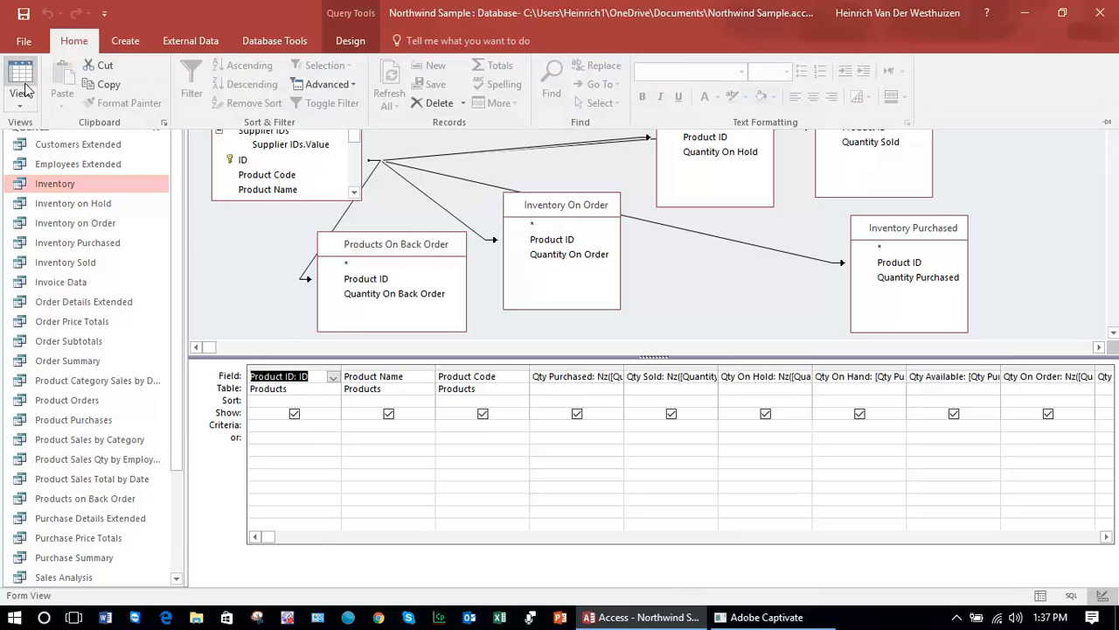
{"action": "left_click", "coordinate": [25, 91]}
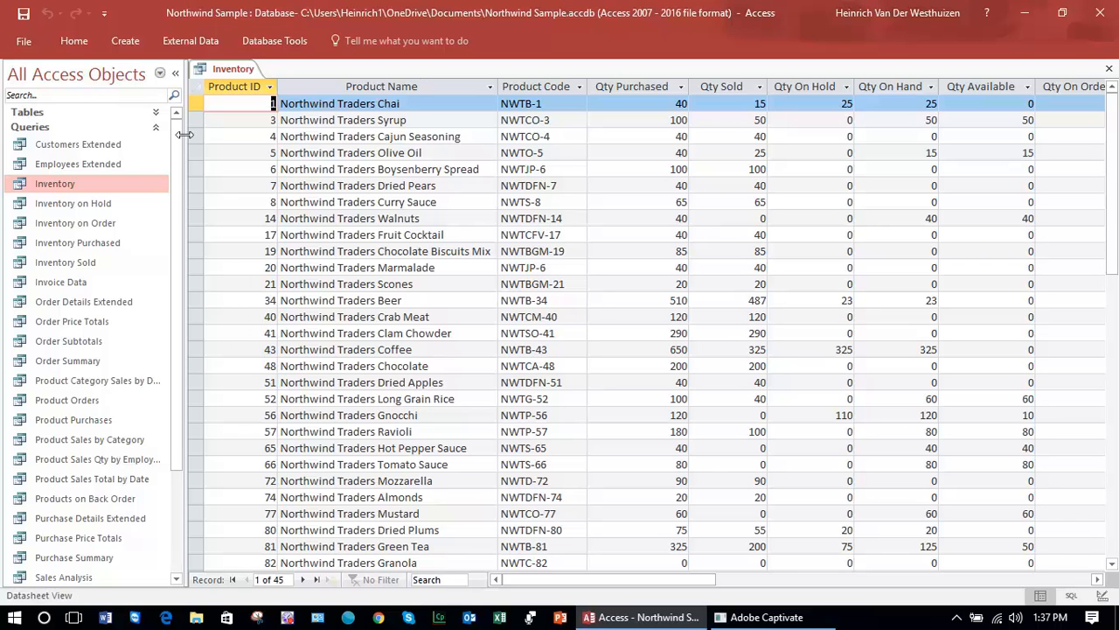
Start a new query in Design View and move the Show Table dialog aside.
{"action": "left_click", "coordinate": [125, 40]}
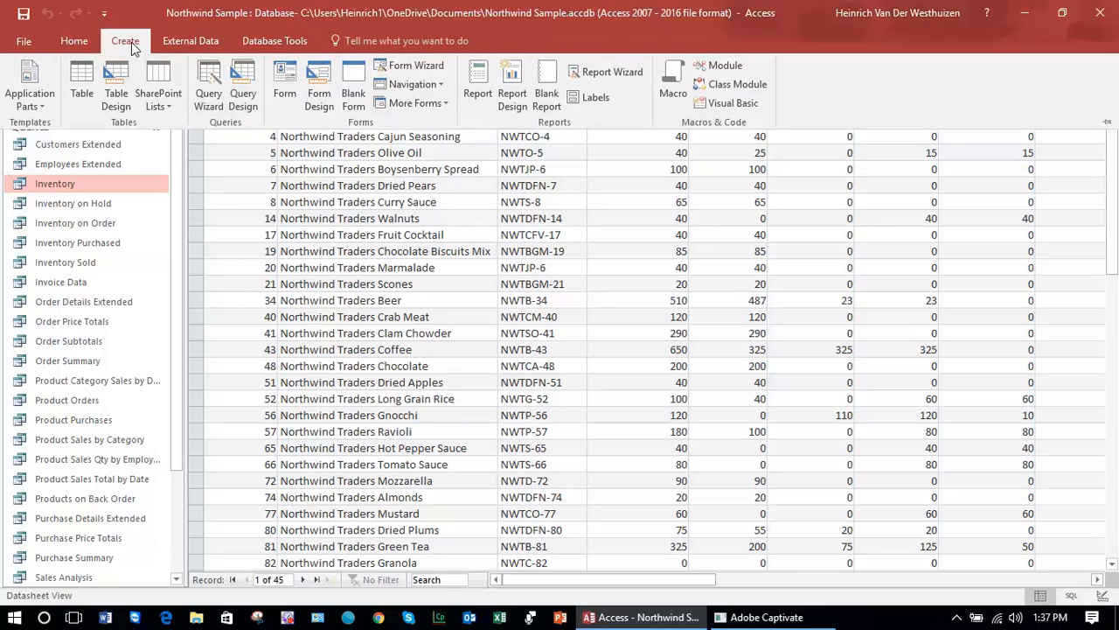
{"action": "left_click", "coordinate": [242, 91]}
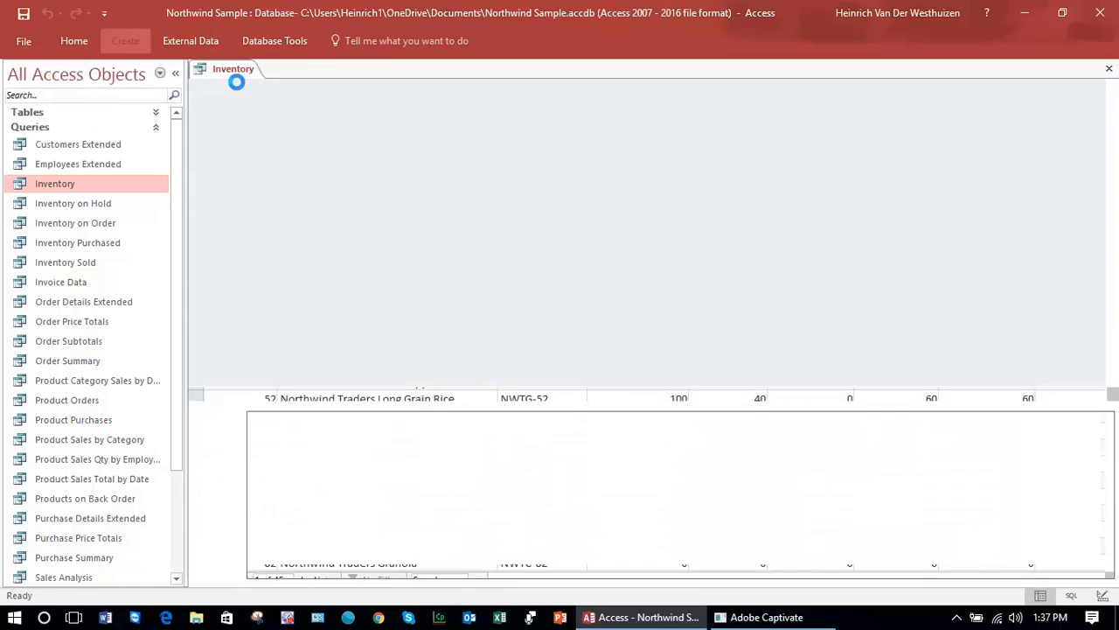
{"action": "left_click_drag", "start_coordinate": [565, 201], "coordinate": [853, 126]}
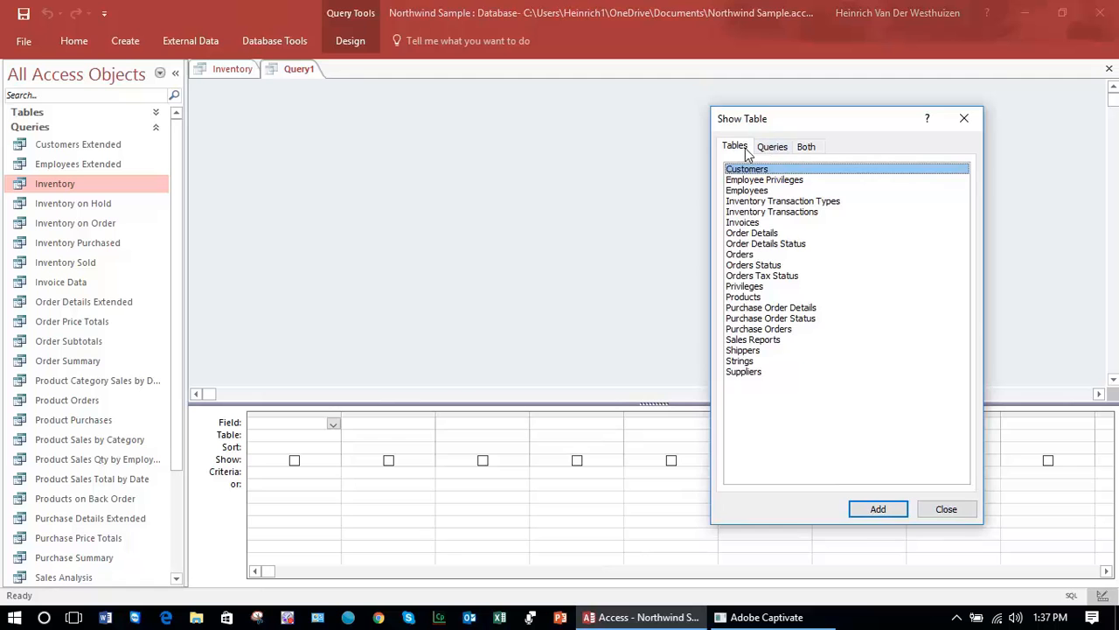
Look through the available tables, queries and the combined list in the Show Table dialog, and reposition the dialog.
{"action": "left_click", "coordinate": [772, 149]}
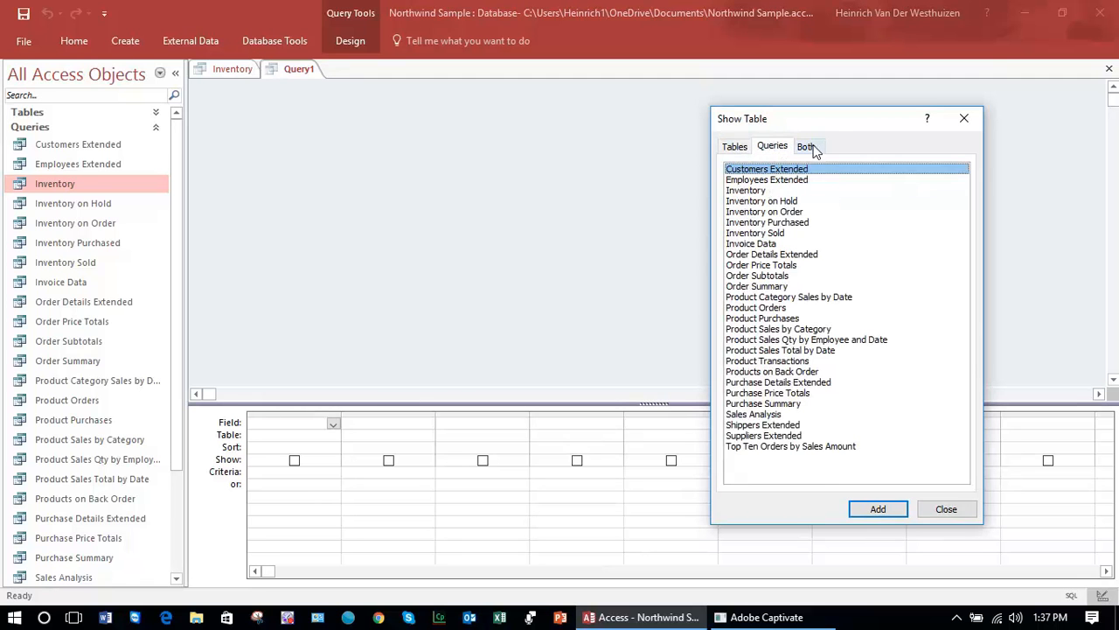
{"action": "left_click", "coordinate": [808, 147]}
{"action": "left_click", "coordinate": [737, 148]}
{"action": "left_click", "coordinate": [772, 147]}
{"action": "left_click", "coordinate": [736, 147]}
{"action": "left_click_drag", "start_coordinate": [767, 119], "coordinate": [839, 140]}
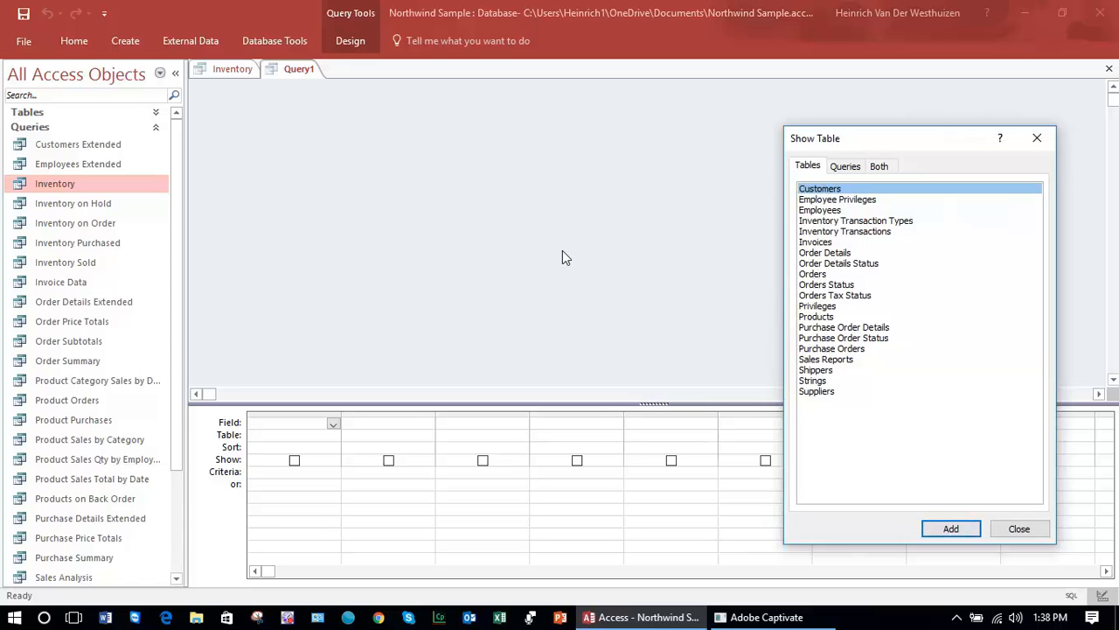
{"action": "left_click_drag", "start_coordinate": [822, 143], "coordinate": [762, 116]}
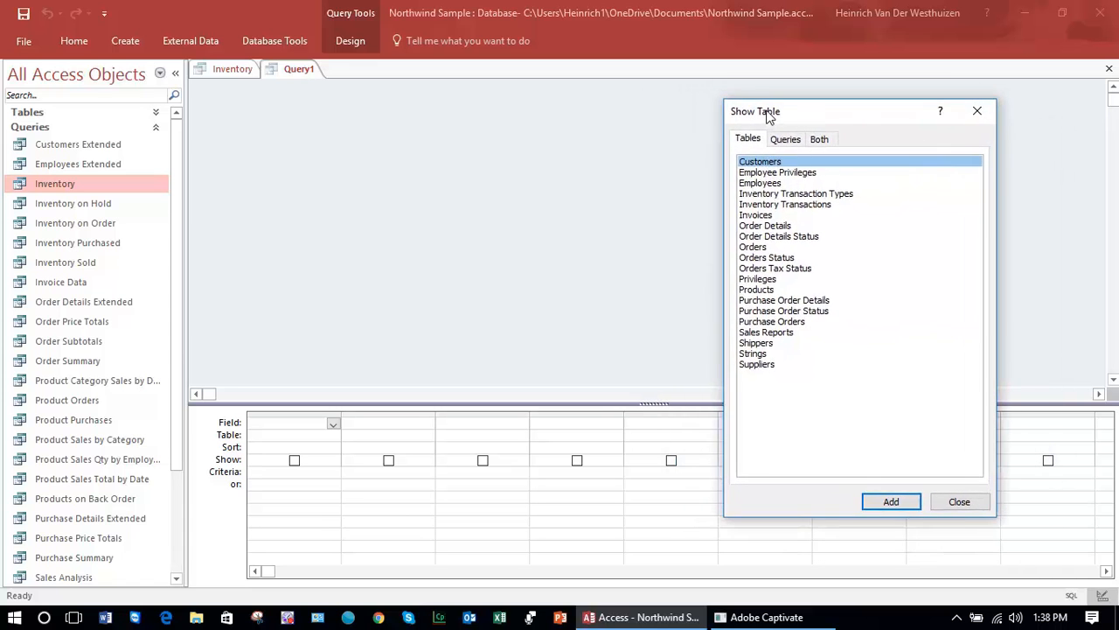
Add the Customers and Invoices tables to the new query and close the Show Table dialog.
{"action": "left_click", "coordinate": [768, 172]}
{"action": "left_click", "coordinate": [771, 163]}
{"action": "left_click", "coordinate": [894, 502]}
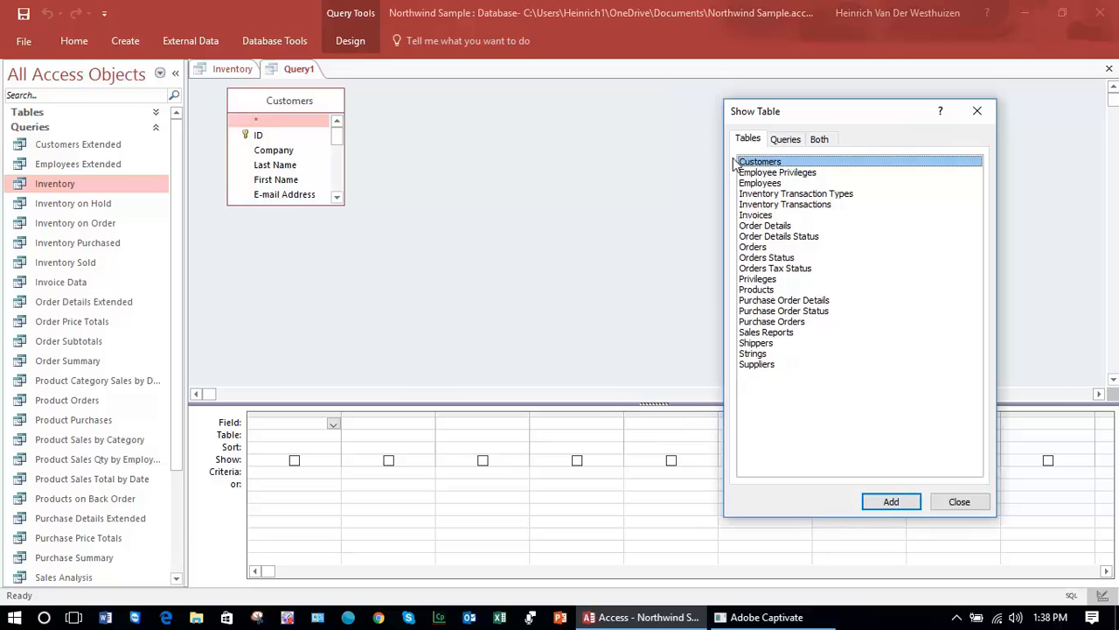
{"action": "left_click", "coordinate": [771, 219]}
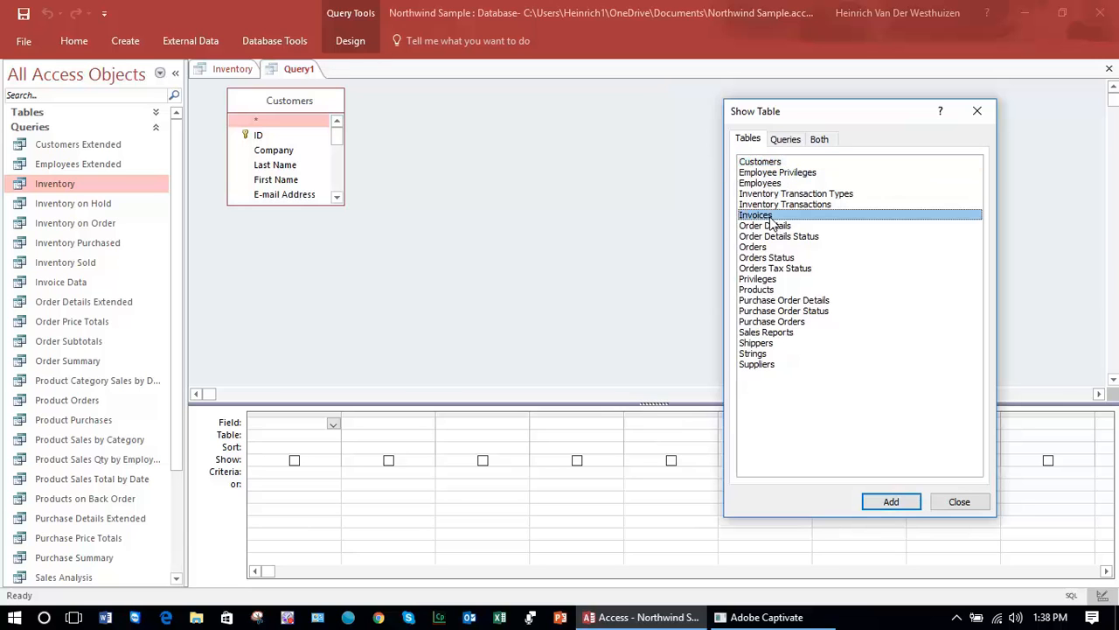
{"action": "left_click", "coordinate": [898, 502]}
{"action": "left_click_drag", "start_coordinate": [820, 114], "coordinate": [880, 120]}
{"action": "left_click", "coordinate": [1022, 507]}
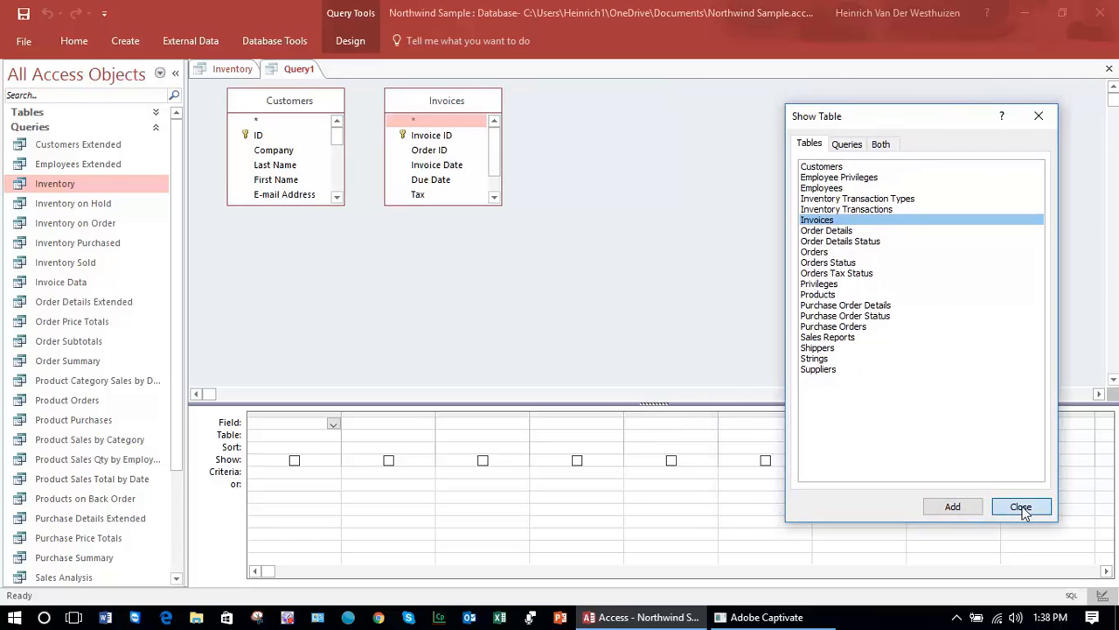
Move the Invoices box away from Customers and enlarge both table boxes to show more of their fields.
{"action": "left_click_drag", "start_coordinate": [443, 103], "coordinate": [557, 128]}
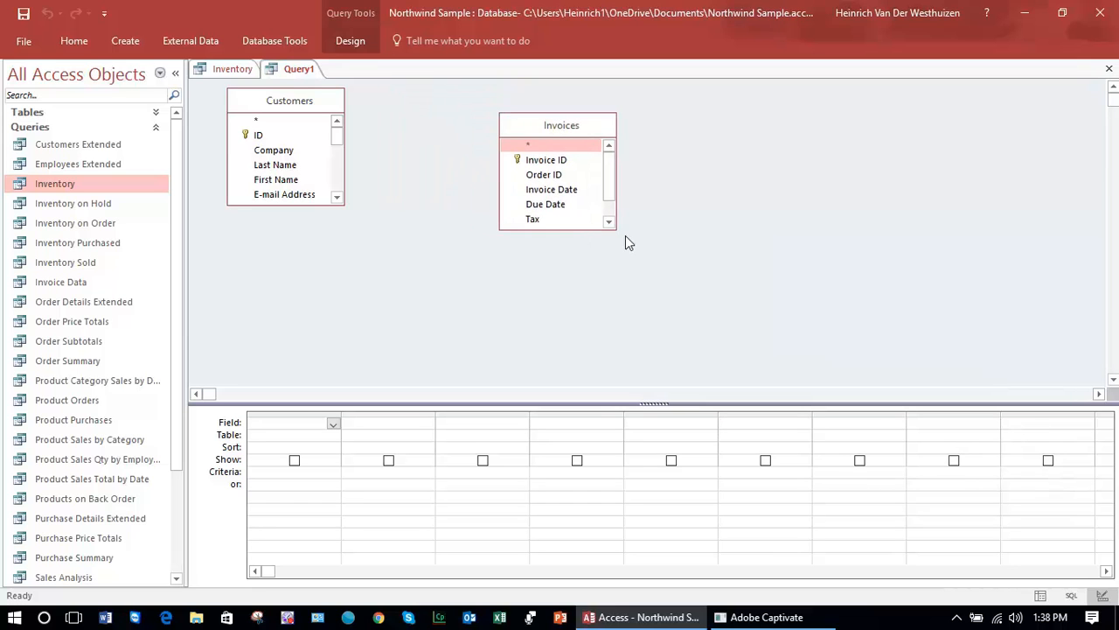
{"action": "left_click_drag", "start_coordinate": [615, 227], "coordinate": [639, 307]}
{"action": "left_click_drag", "start_coordinate": [343, 204], "coordinate": [385, 366]}
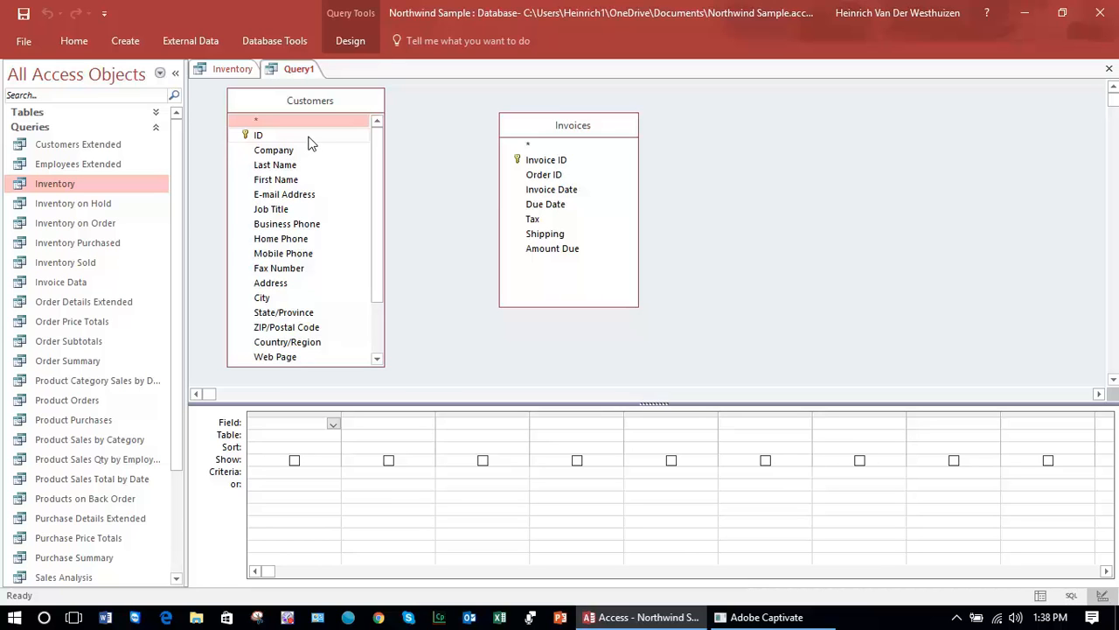
Remove the Invoices and Customers tables from the new query.
{"action": "right_click", "coordinate": [551, 120]}
{"action": "left_click", "coordinate": [627, 129]}
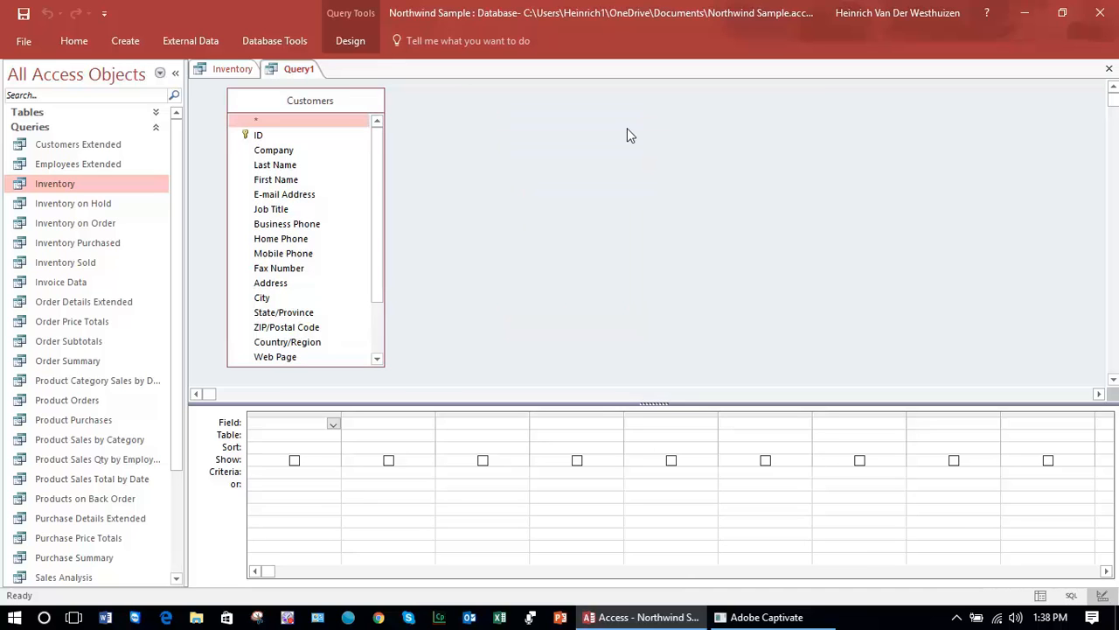
{"action": "right_click", "coordinate": [340, 102]}
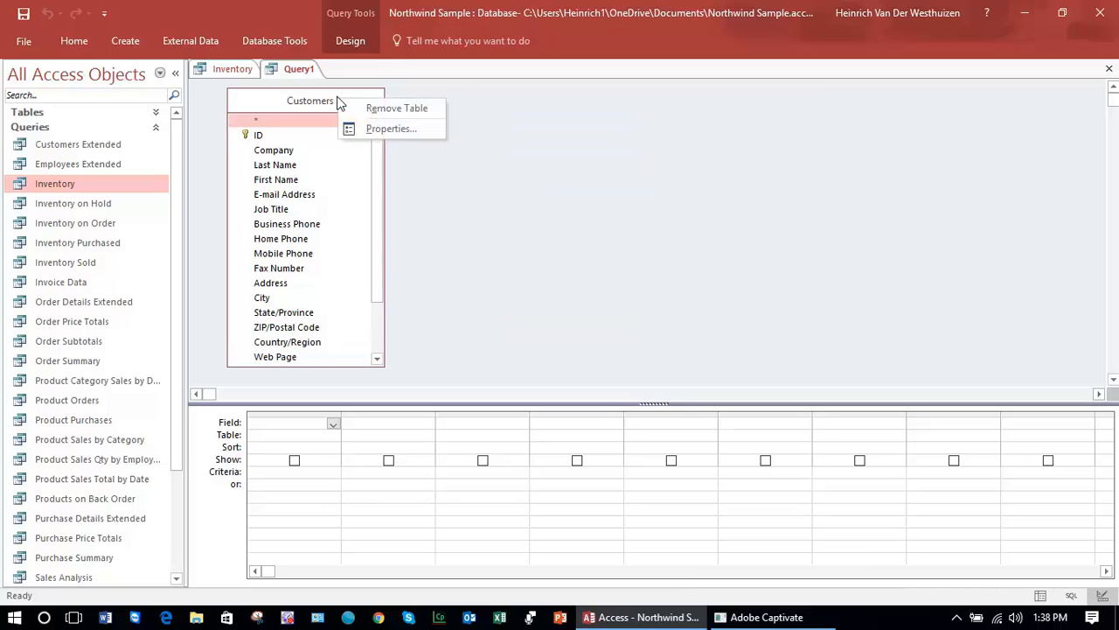
{"action": "left_click", "coordinate": [415, 109]}
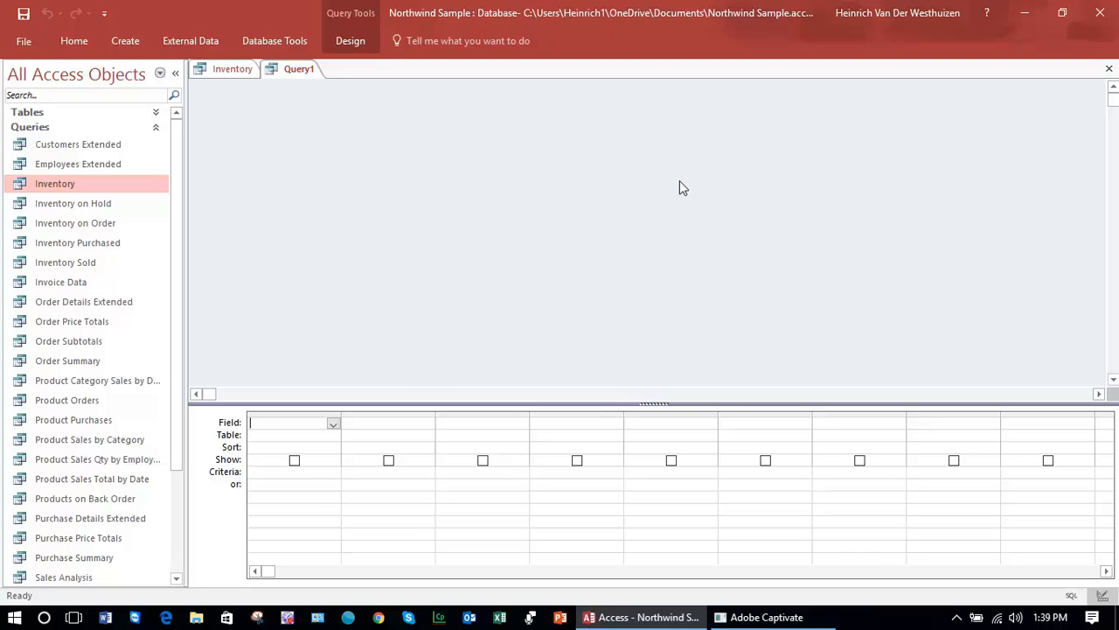
Try to start the Query Wizard without saving Query1, and close Query1 without saving its design.
{"action": "left_click", "coordinate": [119, 41]}
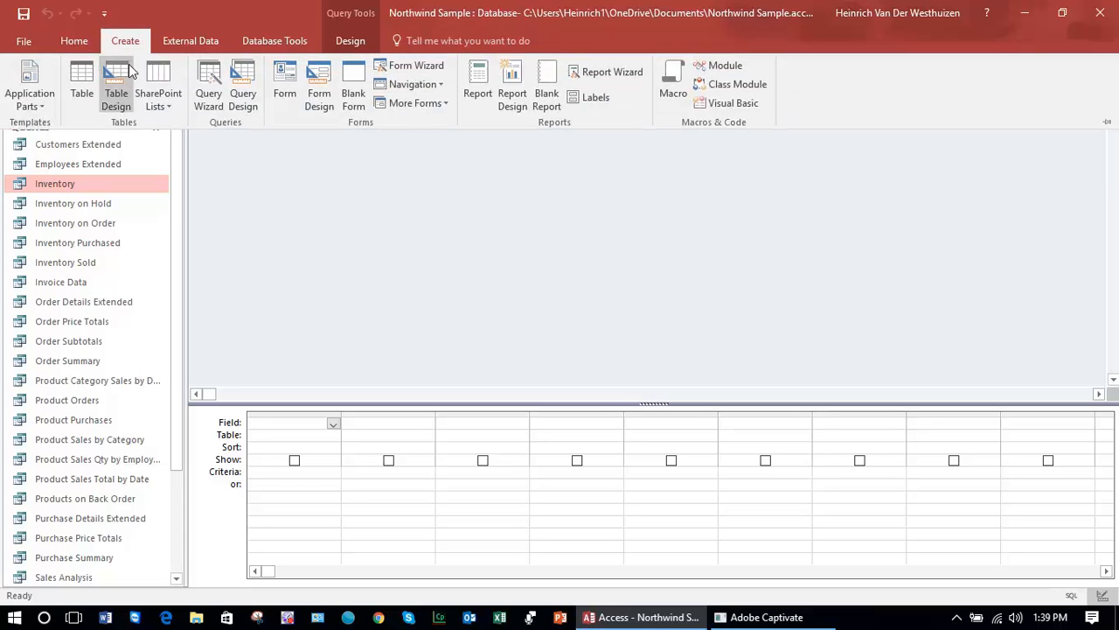
{"action": "left_click", "coordinate": [207, 84]}
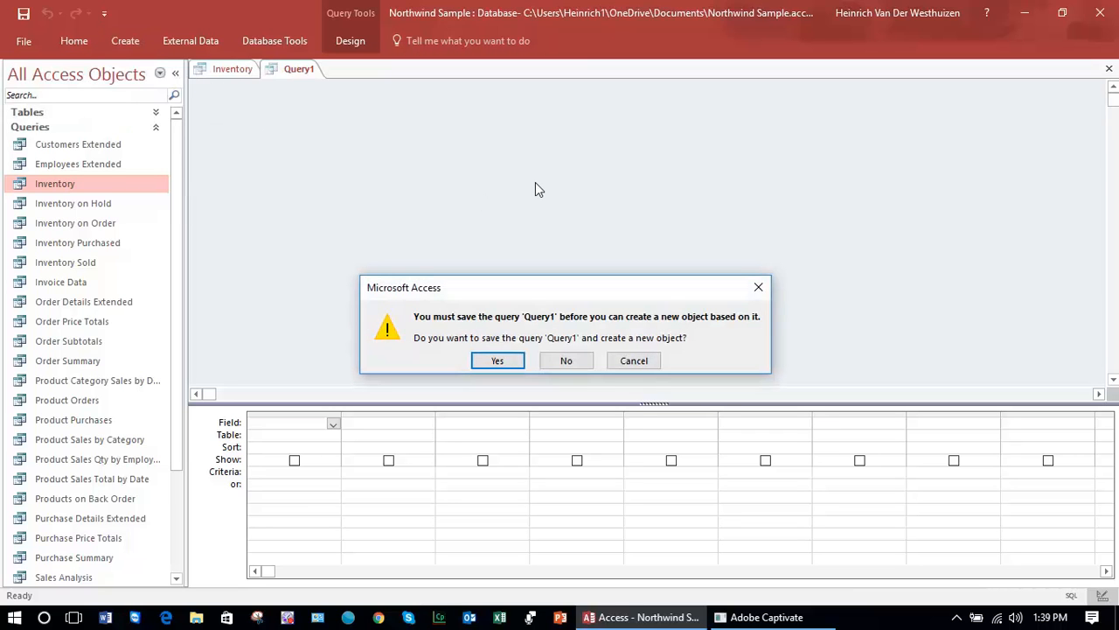
{"action": "left_click", "coordinate": [568, 361]}
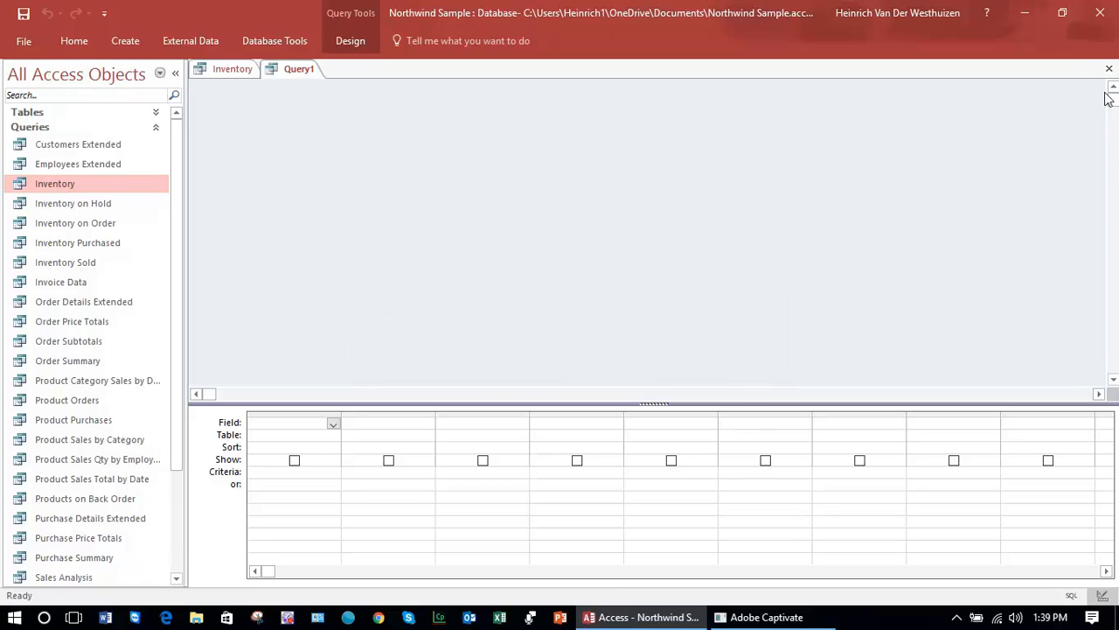
{"action": "left_click", "coordinate": [1109, 68]}
{"action": "left_click", "coordinate": [566, 357]}
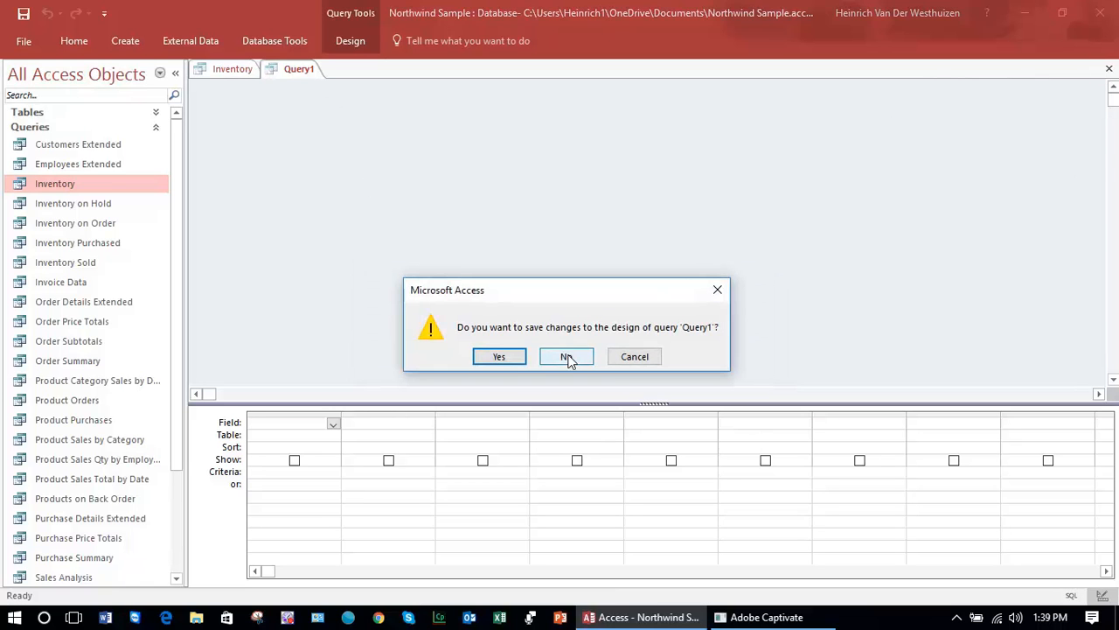
Try to start the Query Wizard without saving the Inventory query, and close Inventory without saving its changes.
{"action": "left_click", "coordinate": [124, 40]}
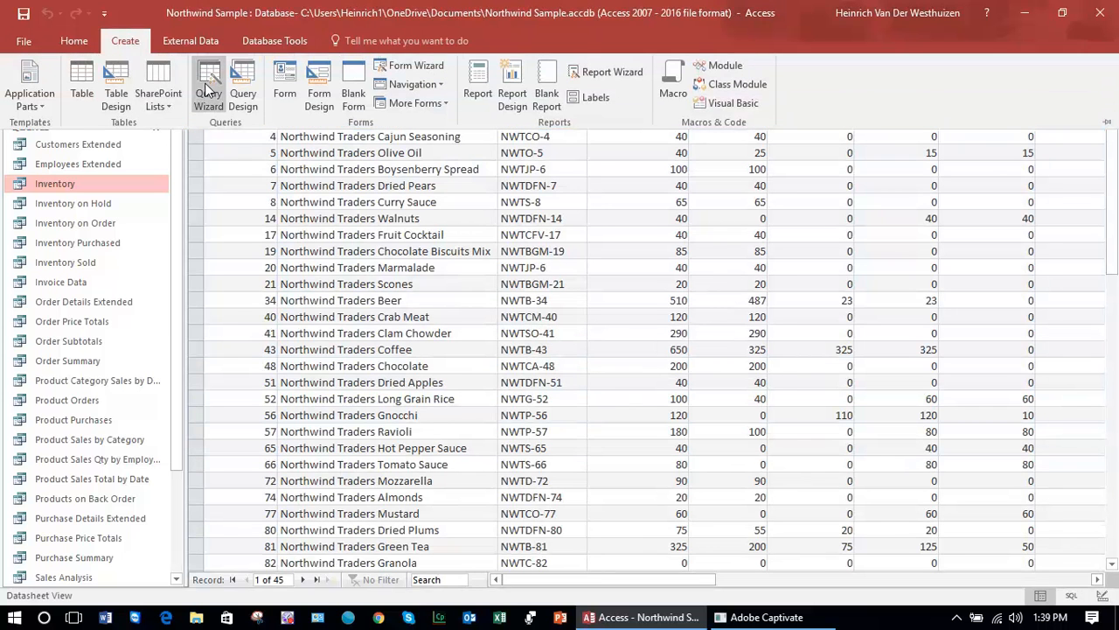
{"action": "left_click", "coordinate": [208, 87]}
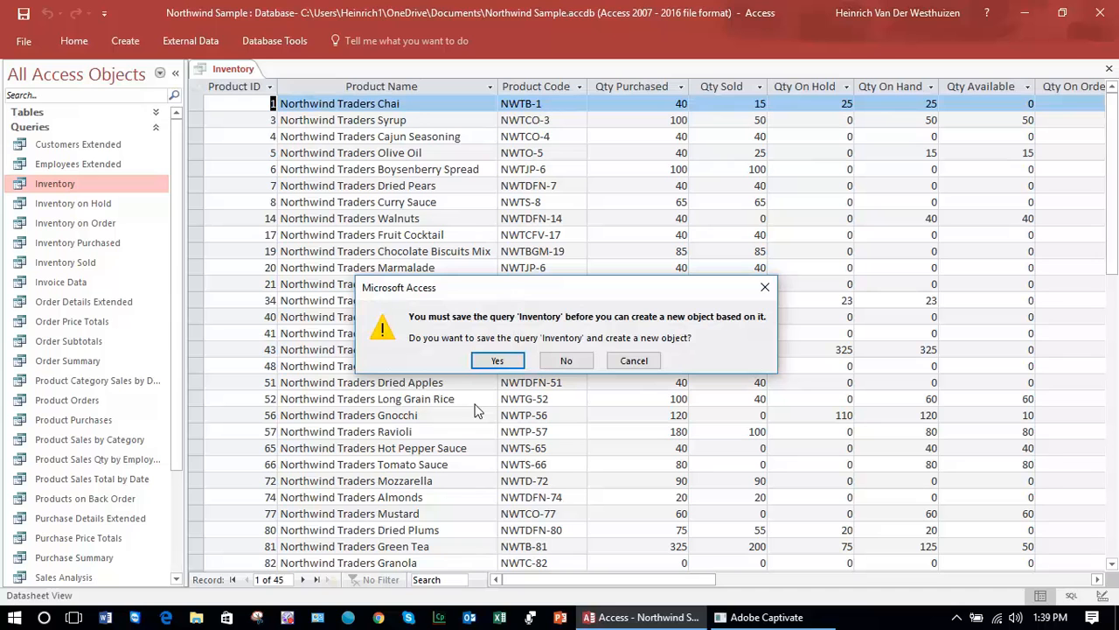
{"action": "left_click", "coordinate": [566, 361]}
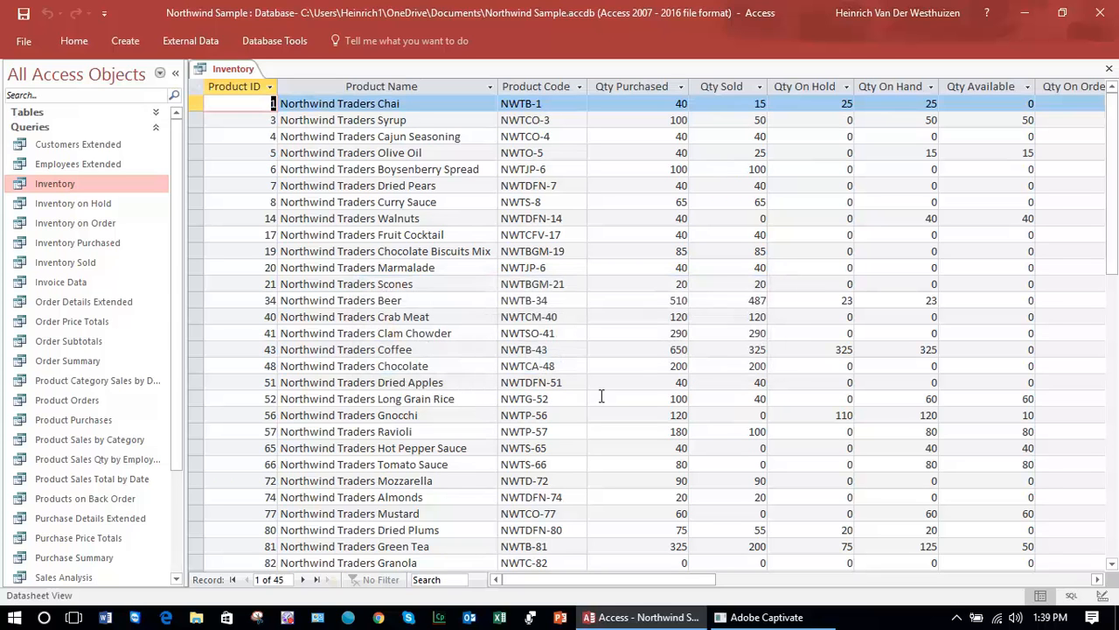
{"action": "left_click", "coordinate": [1111, 71]}
{"action": "left_click", "coordinate": [568, 361]}
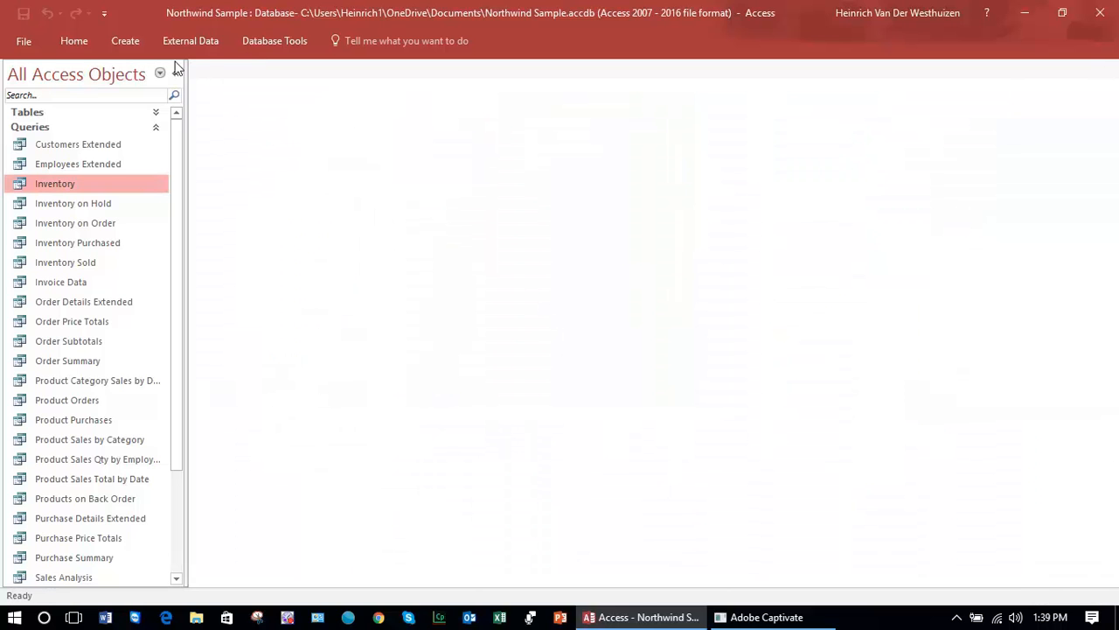
{"action": "left_click", "coordinate": [125, 41]}
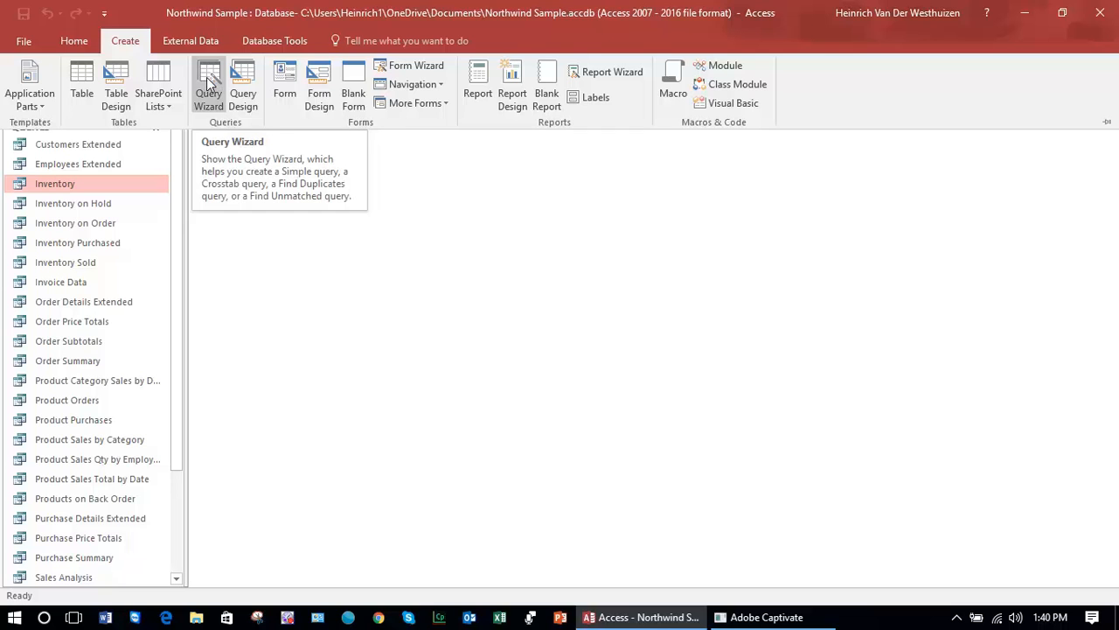
{"action": "left_click", "coordinate": [266, 243]}
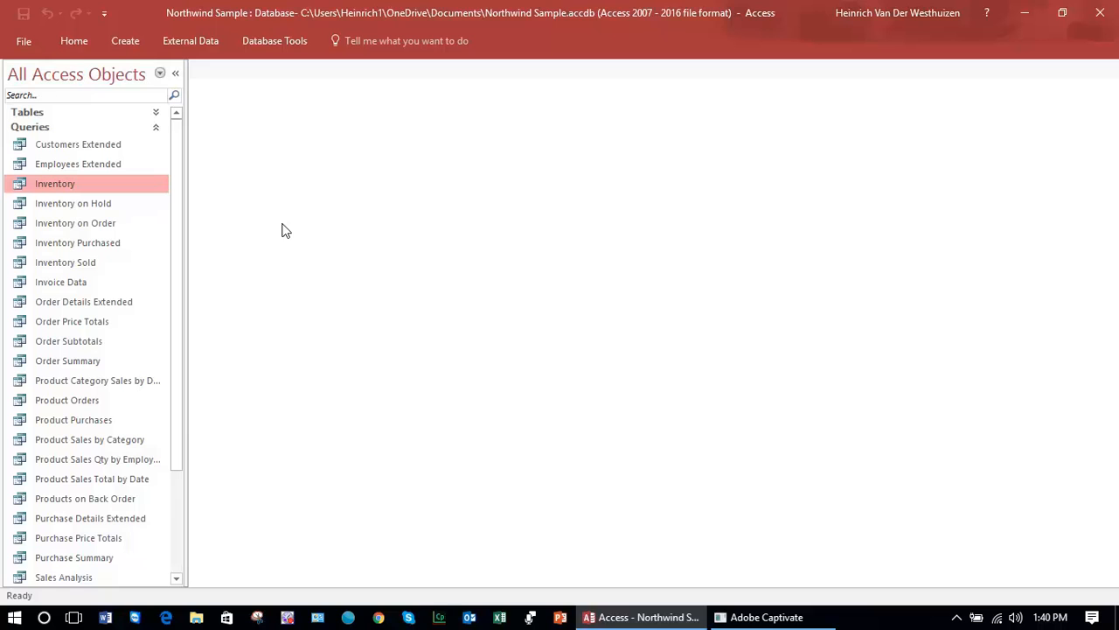
Collapse the Queries group and expand the Tables group, and bring up the commands for creating new objects.
{"action": "left_click", "coordinate": [156, 127]}
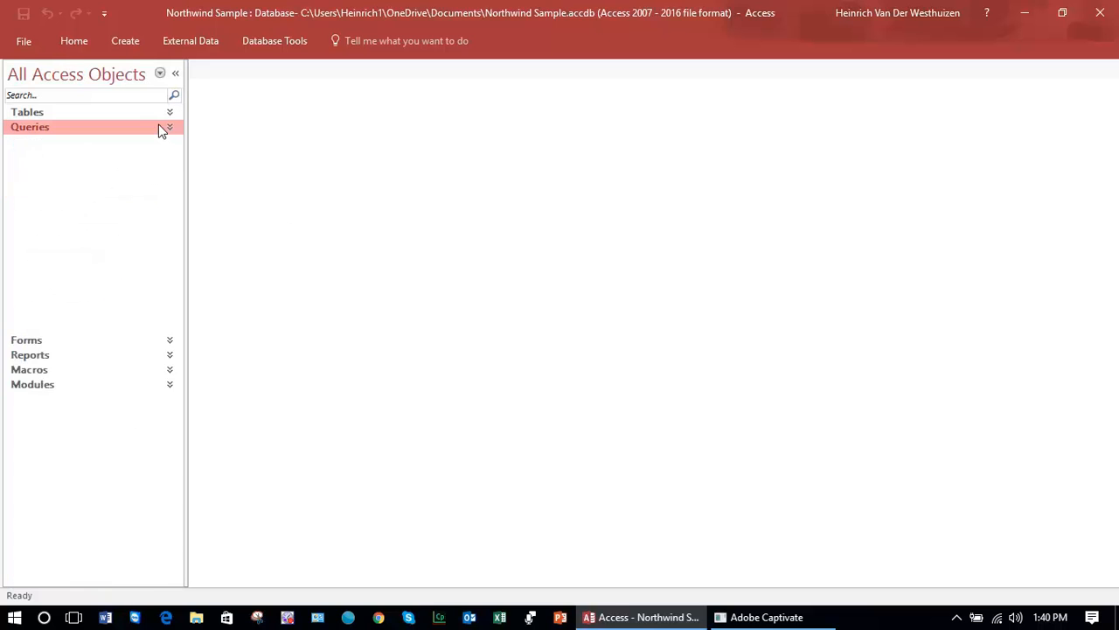
{"action": "left_click", "coordinate": [166, 114]}
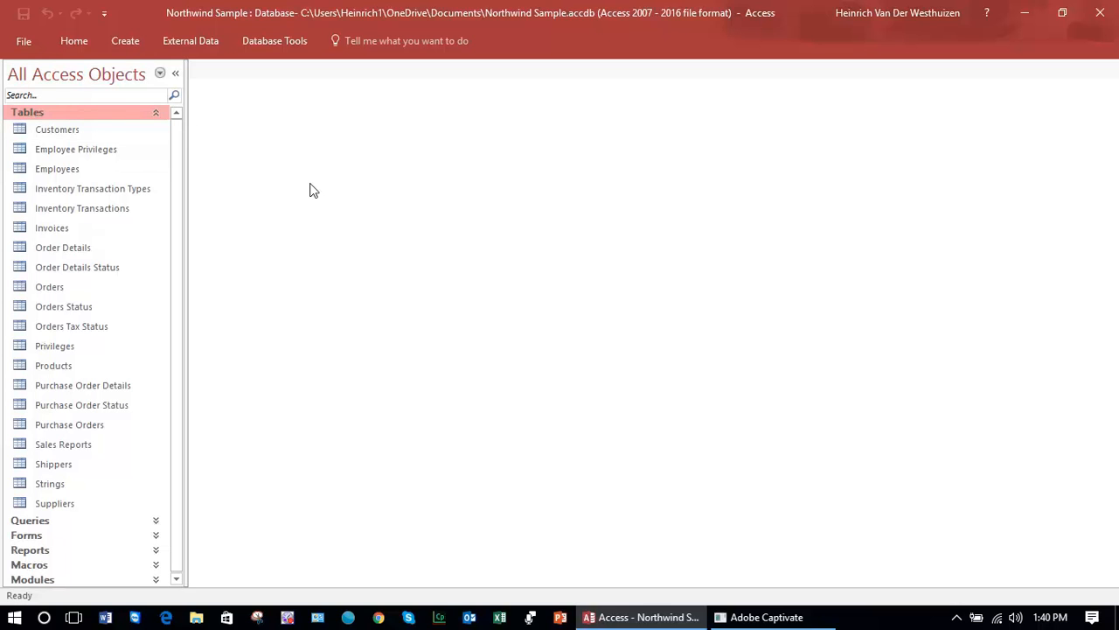
{"action": "left_click", "coordinate": [128, 38]}
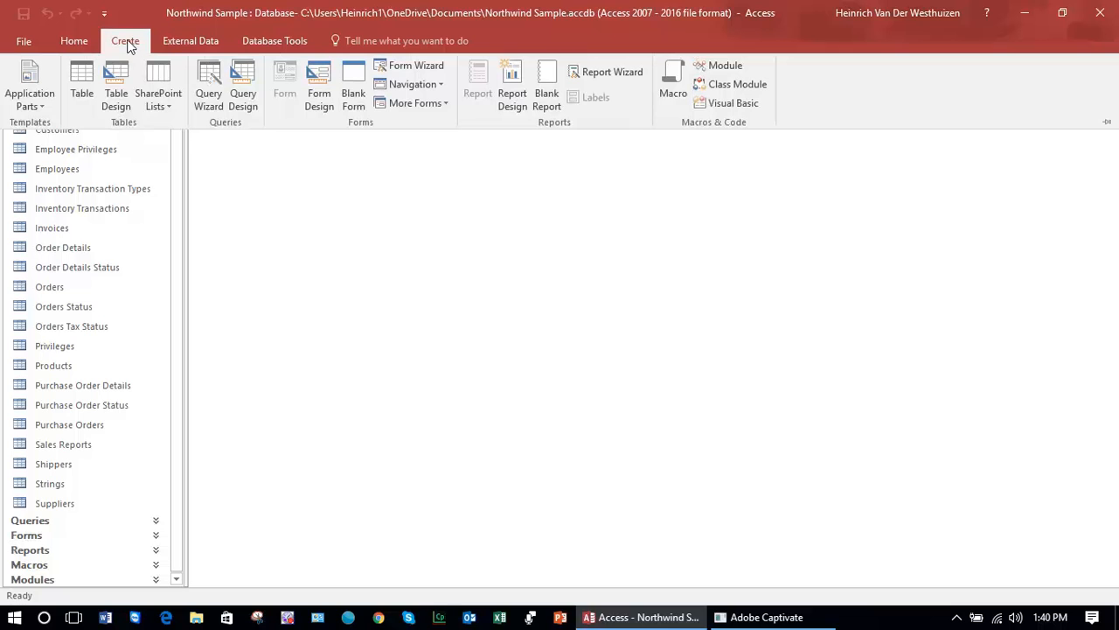
Start the Query Wizard and move its dialog up toward the list of tables.
{"action": "left_click", "coordinate": [209, 83]}
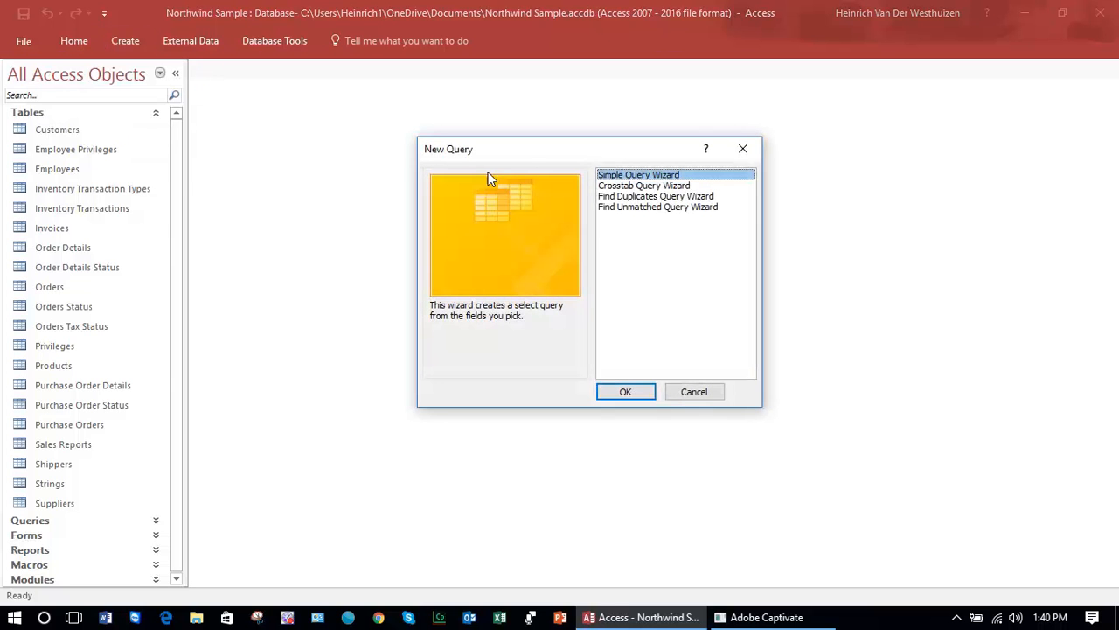
{"action": "left_click_drag", "start_coordinate": [586, 148], "coordinate": [464, 108]}
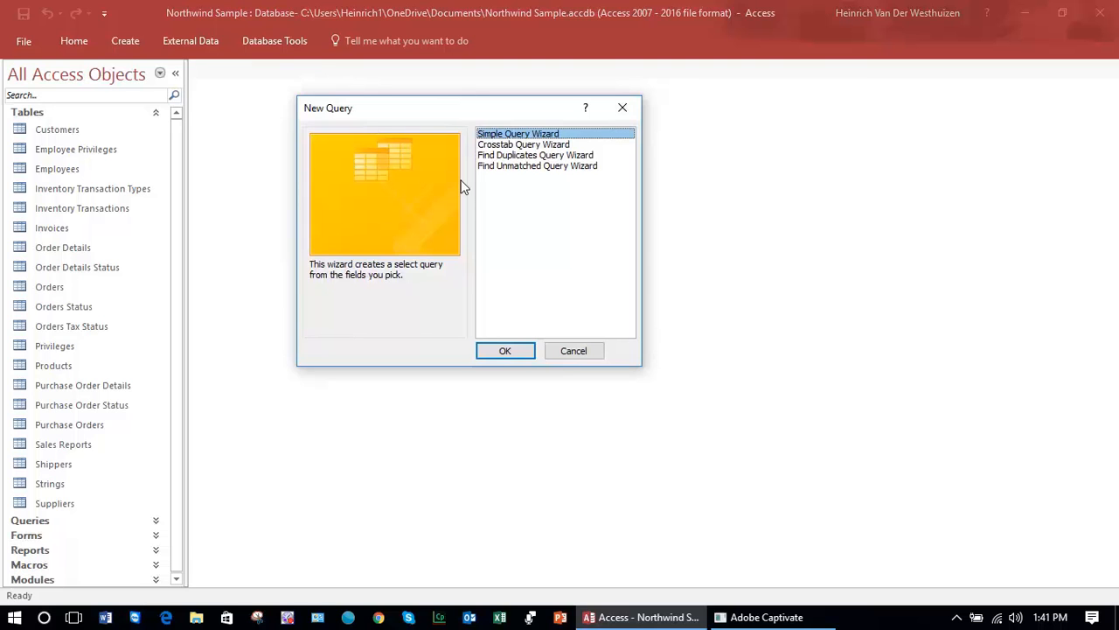
Review the descriptions of the simple, crosstab, find duplicates and find unmatched query wizards.
{"action": "left_click", "coordinate": [544, 145]}
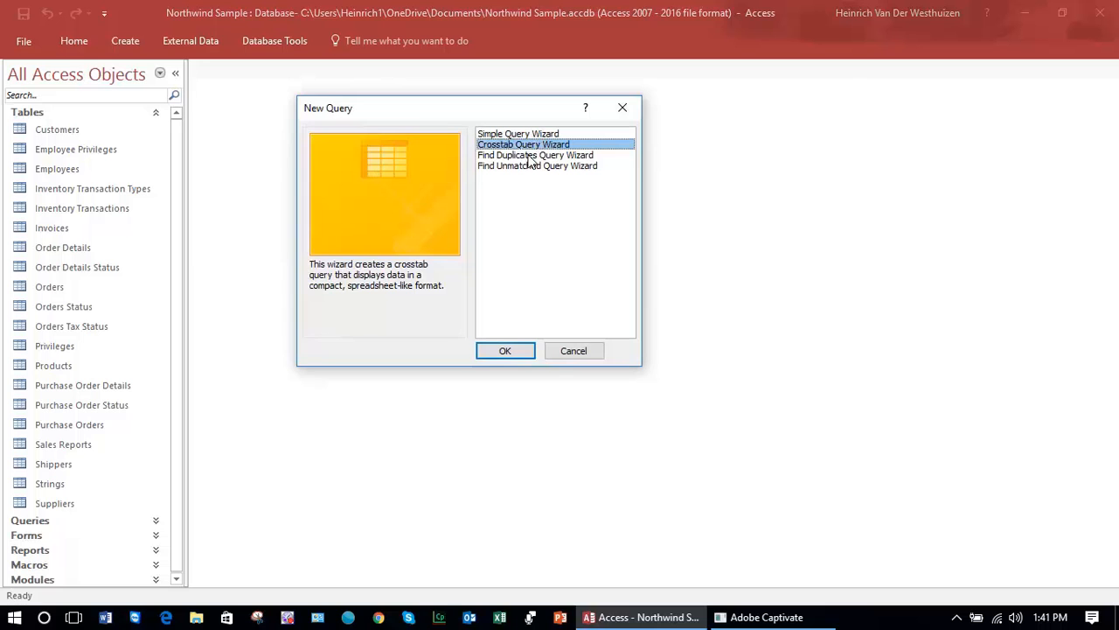
{"action": "left_click", "coordinate": [535, 155]}
{"action": "left_click", "coordinate": [532, 166]}
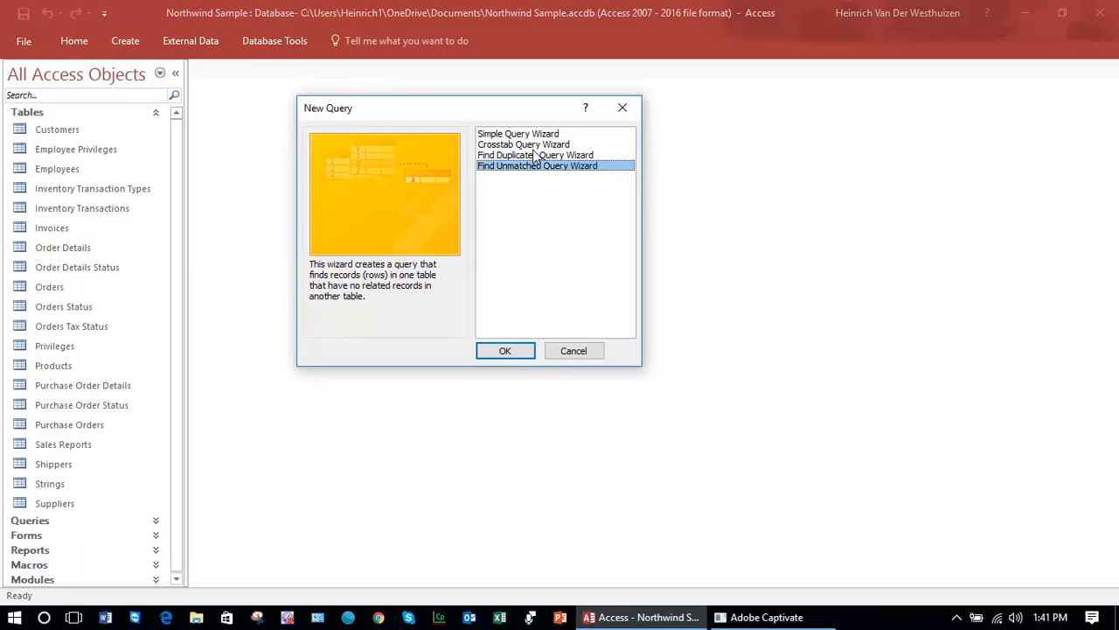
{"action": "left_click", "coordinate": [544, 136]}
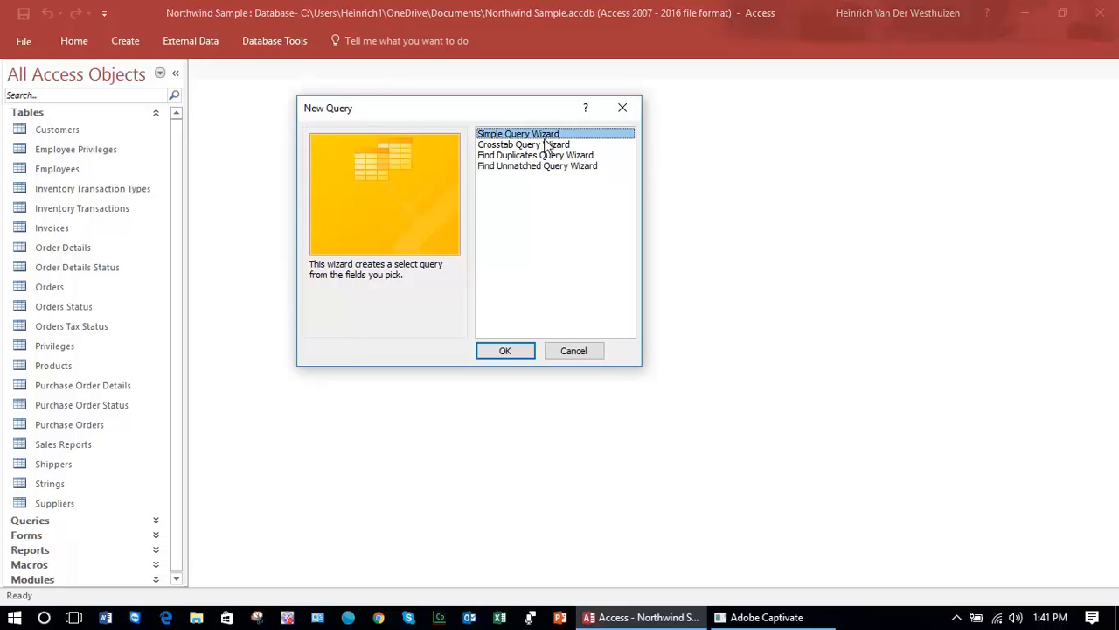
{"action": "left_click", "coordinate": [552, 147]}
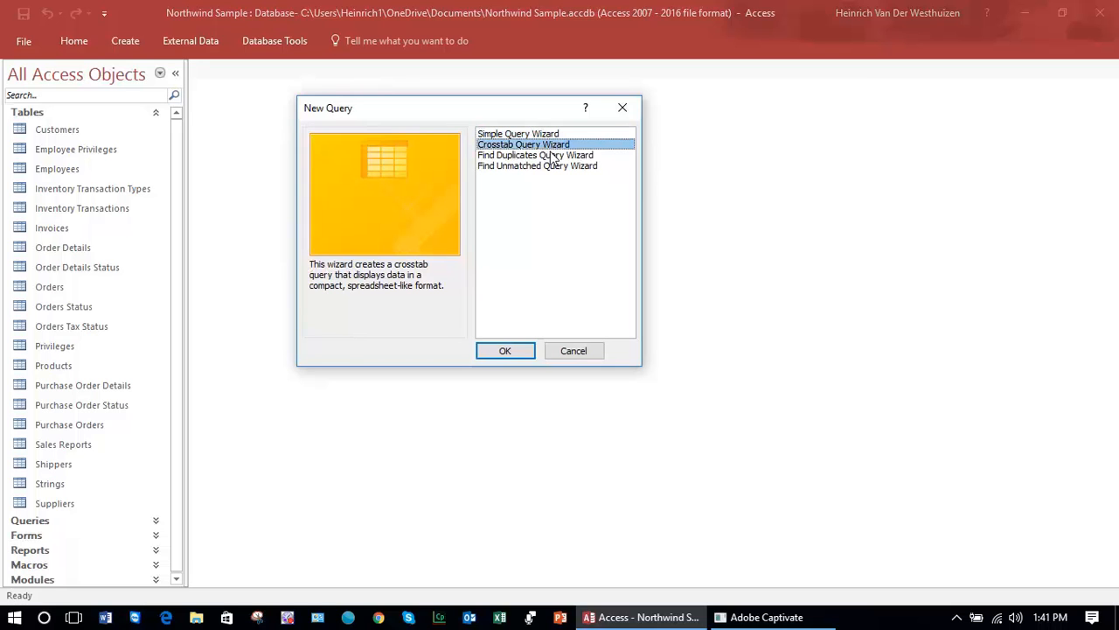
{"action": "left_click", "coordinate": [553, 156]}
{"action": "left_click", "coordinate": [556, 166]}
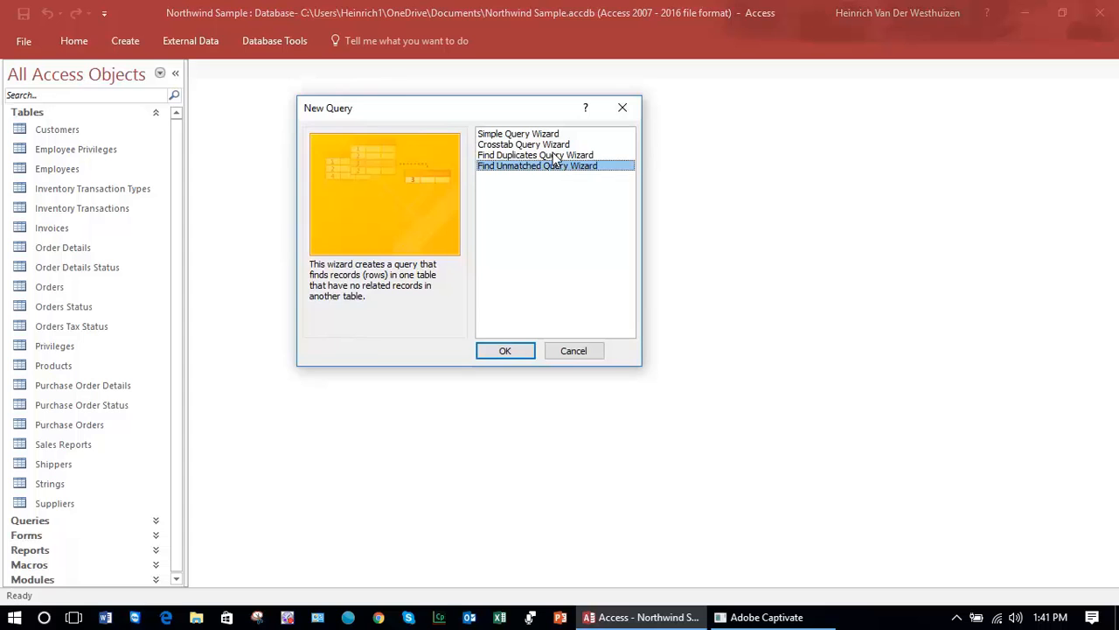
{"action": "left_click", "coordinate": [554, 156]}
{"action": "left_click", "coordinate": [556, 145]}
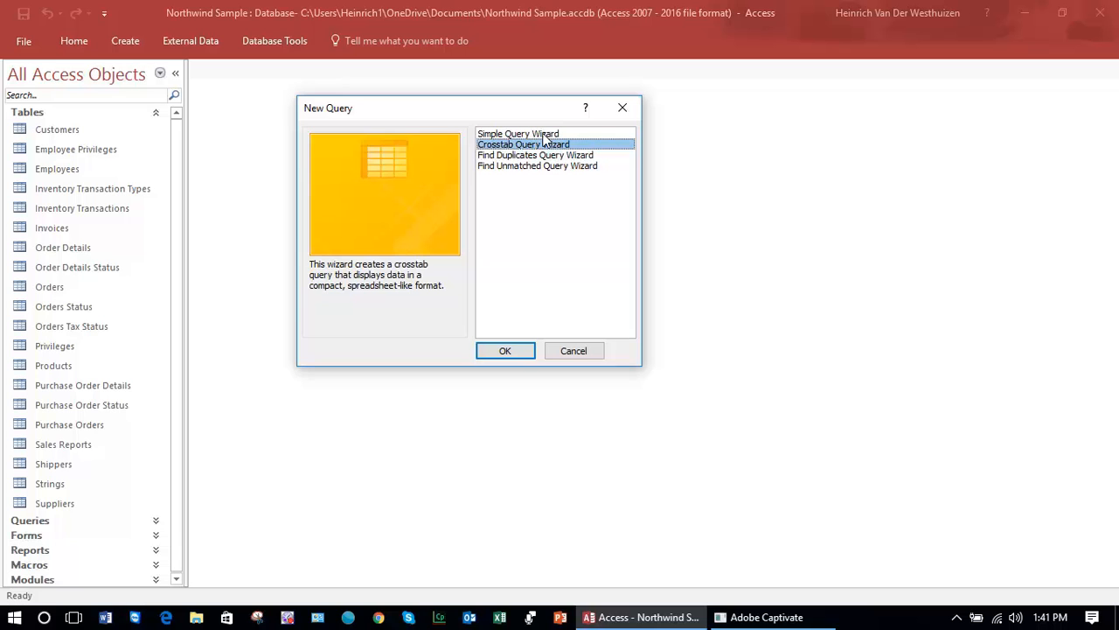
Start the Simple Query Wizard and choose the Customers table as the source of the fields.
{"action": "left_click", "coordinate": [544, 135]}
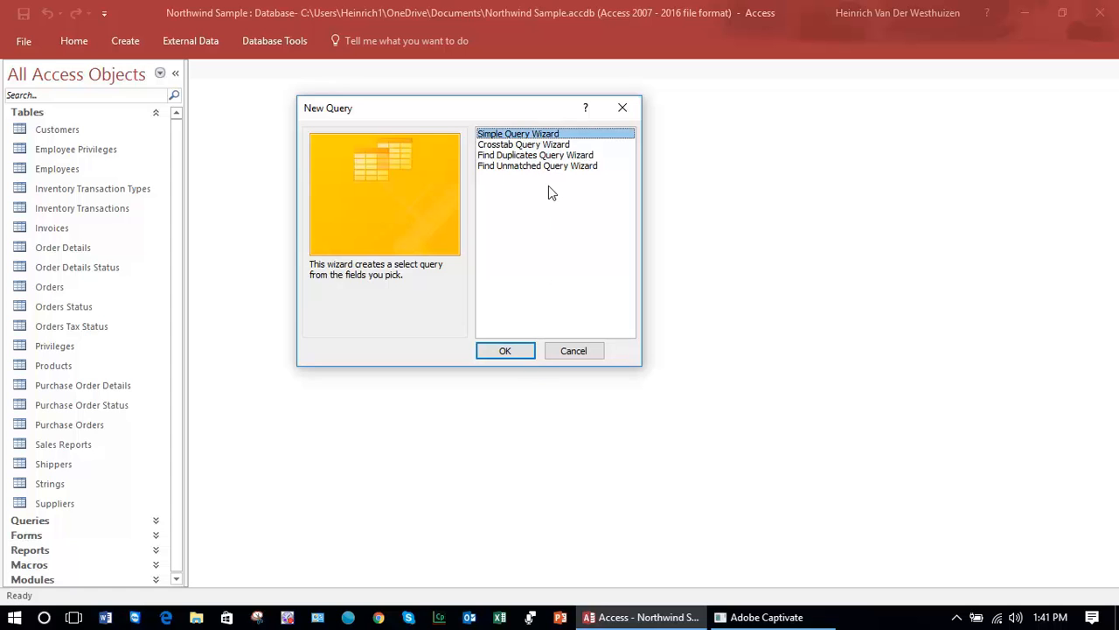
{"action": "left_click", "coordinate": [502, 350]}
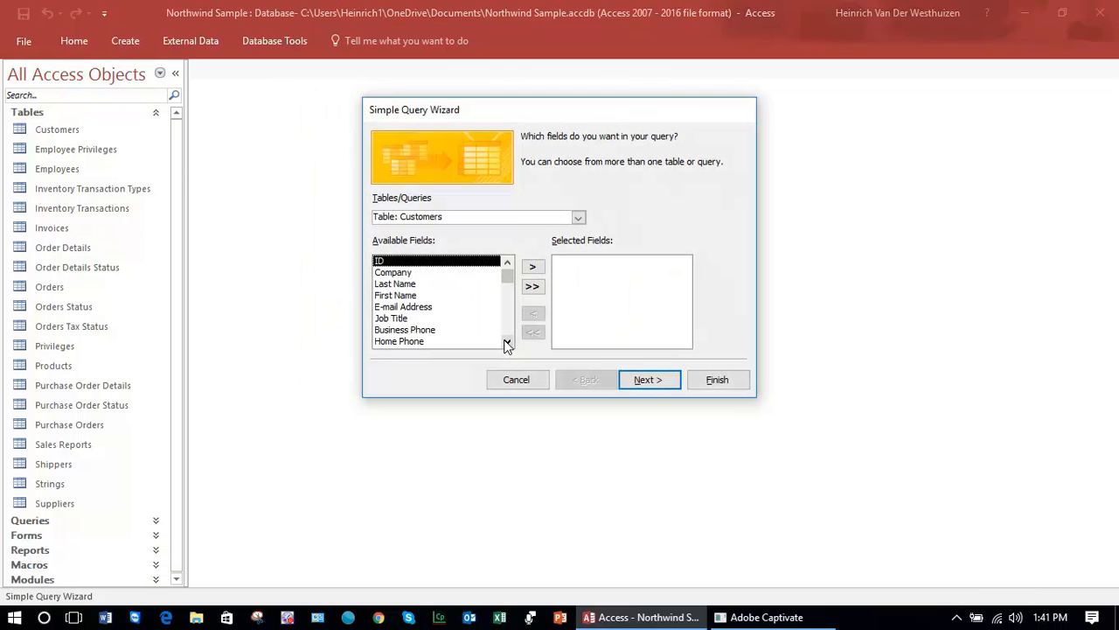
{"action": "left_click_drag", "start_coordinate": [545, 115], "coordinate": [449, 86]}
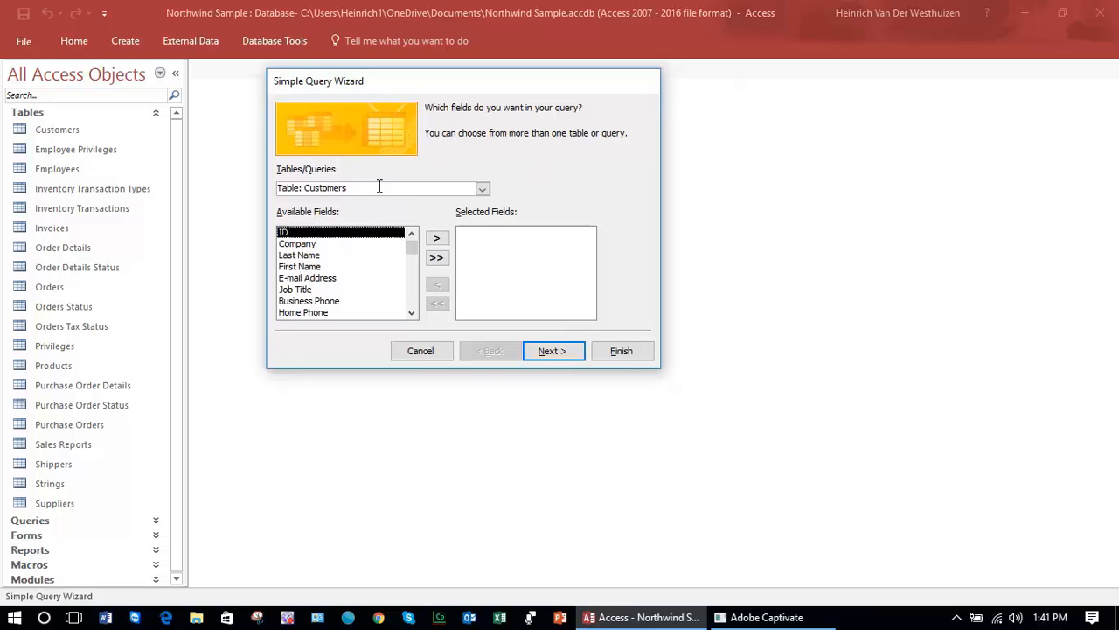
{"action": "left_click", "coordinate": [482, 189]}
{"action": "mouse_move", "coordinate": [480, 215]}
{"action": "left_mouse_down"}
{"action": "mouse_move", "coordinate": [481, 293]}
{"action": "mouse_move", "coordinate": [481, 219]}
{"action": "left_mouse_up"}
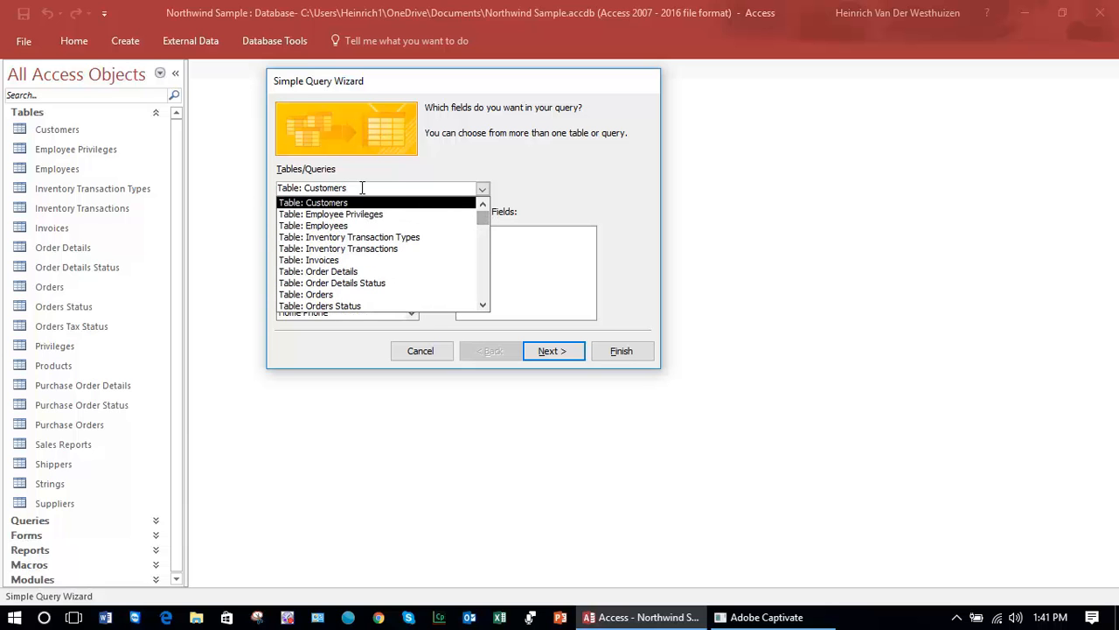
{"action": "left_click", "coordinate": [330, 202]}
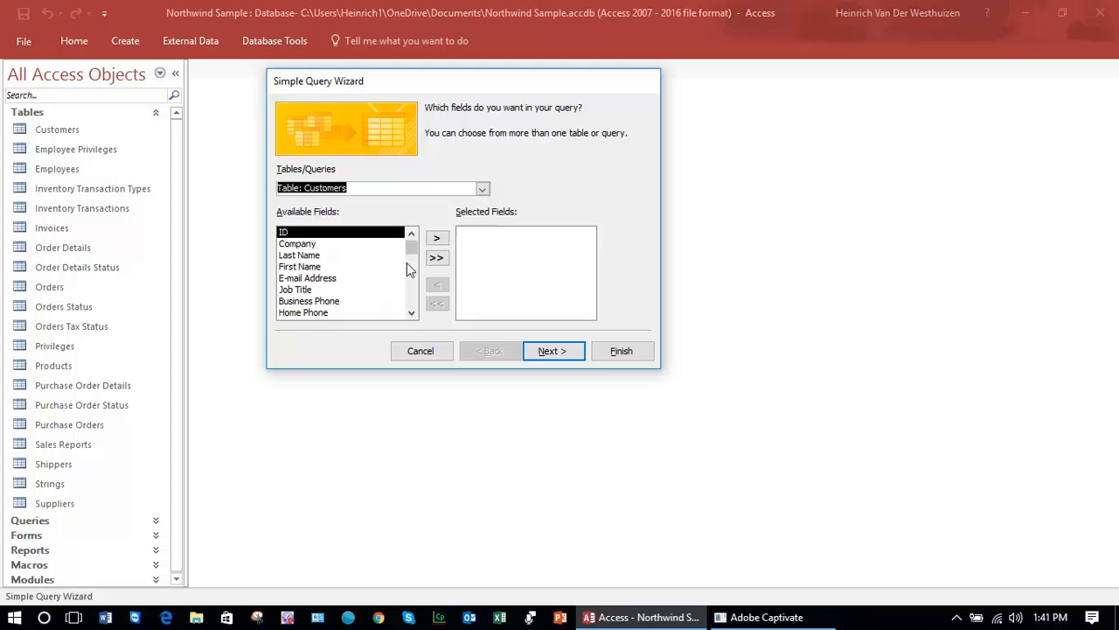
Add the Company, First Name and Last Name fields, in that order, to the query's selected fields.
{"action": "left_click", "coordinate": [309, 245]}
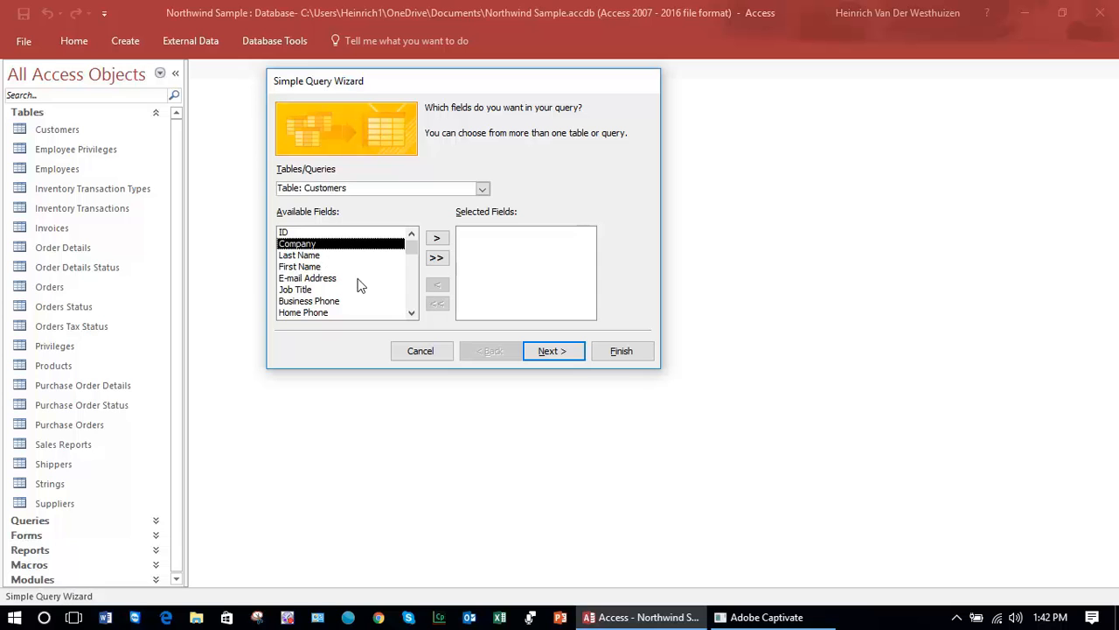
{"action": "left_click", "coordinate": [438, 241]}
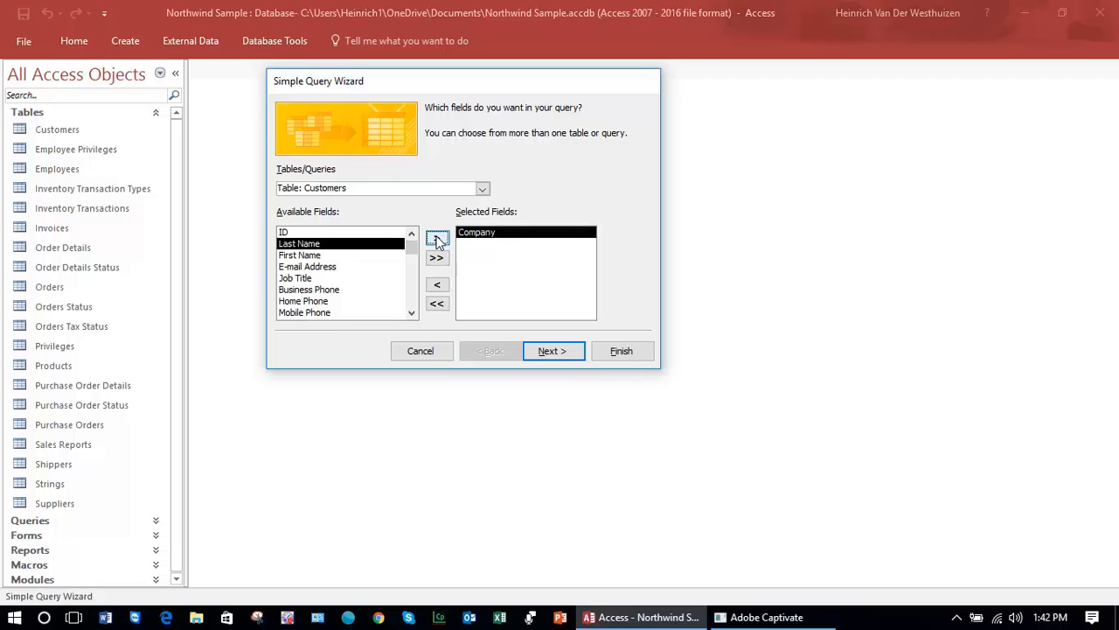
{"action": "left_click", "coordinate": [324, 255]}
{"action": "left_click", "coordinate": [436, 239]}
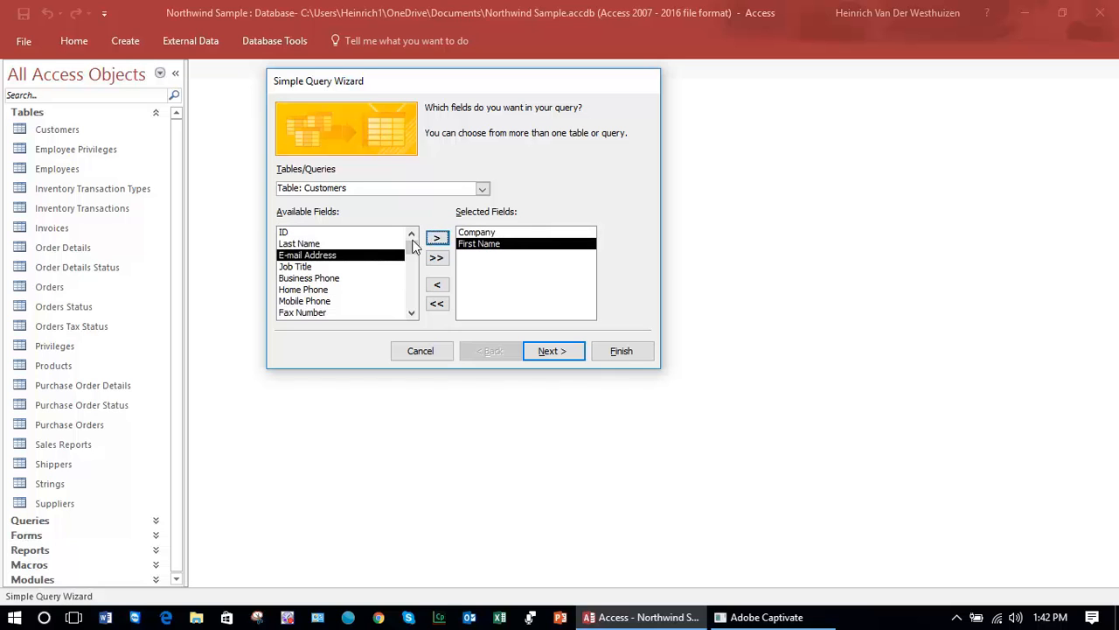
{"action": "left_click", "coordinate": [332, 245]}
{"action": "left_click", "coordinate": [436, 239]}
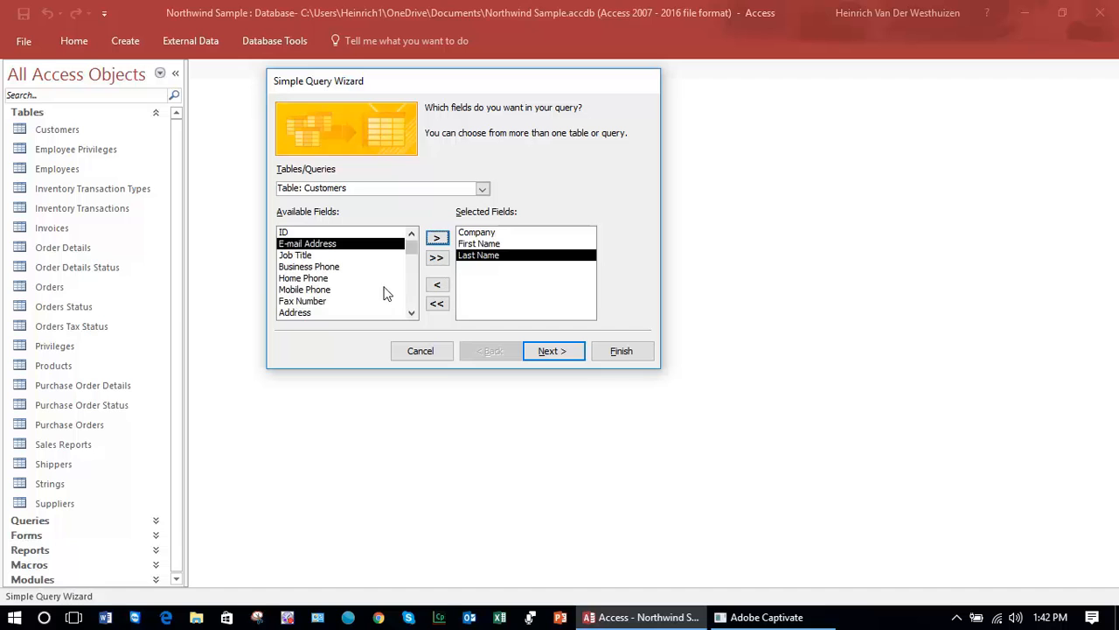
Add the Mobile Phone and City fields of the Customers table to the query's selected fields.
{"action": "left_click", "coordinate": [325, 290]}
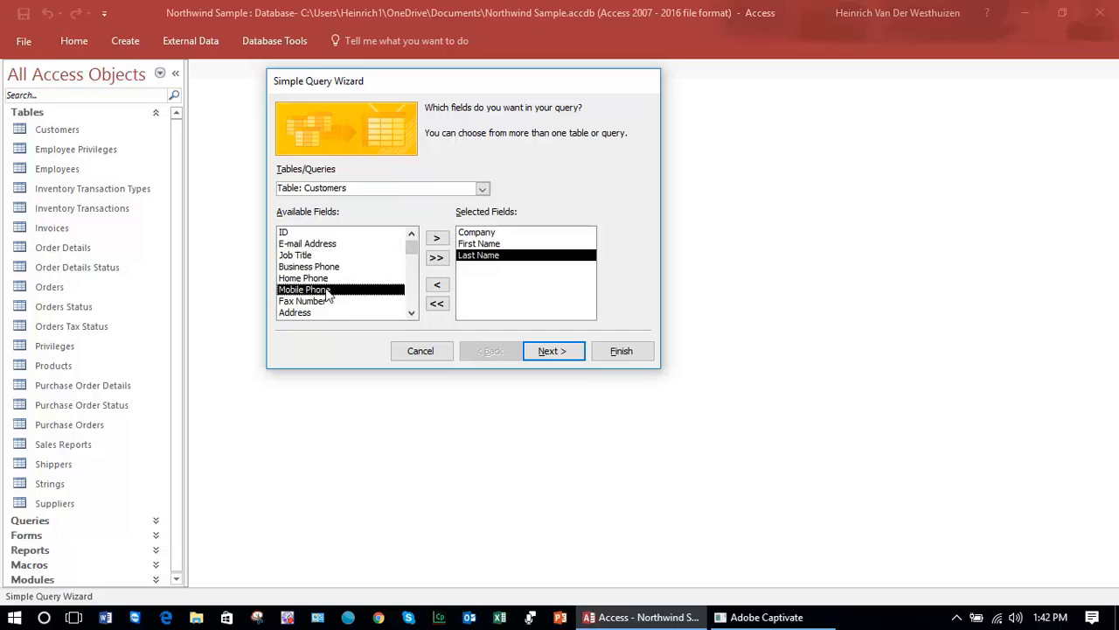
{"action": "left_click", "coordinate": [438, 241]}
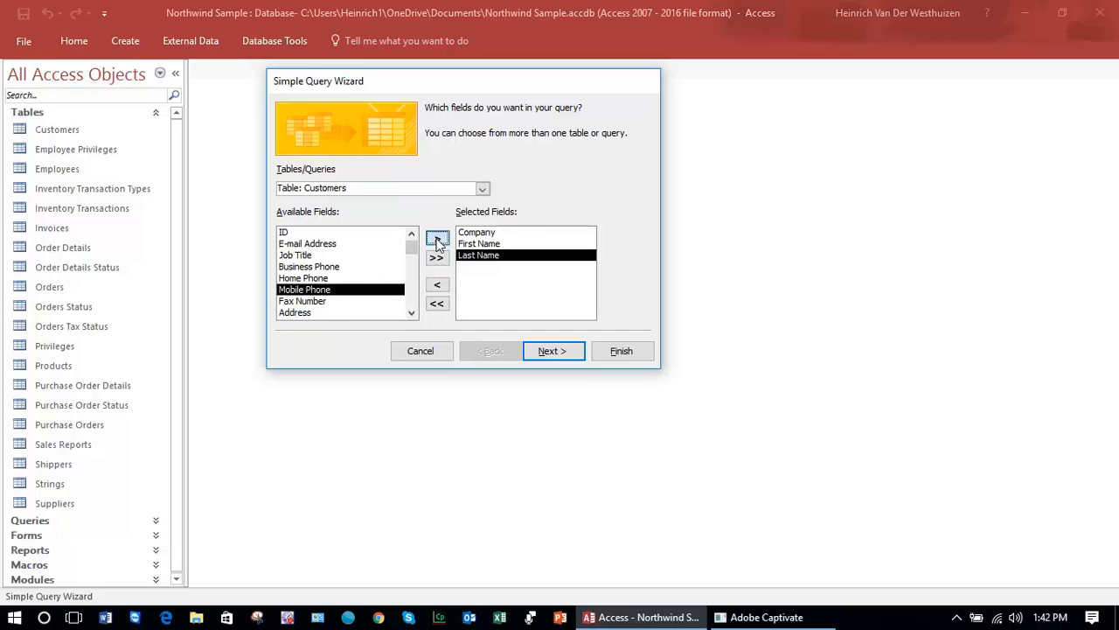
{"action": "left_click", "coordinate": [411, 312]}
{"action": "left_click", "coordinate": [411, 312]}
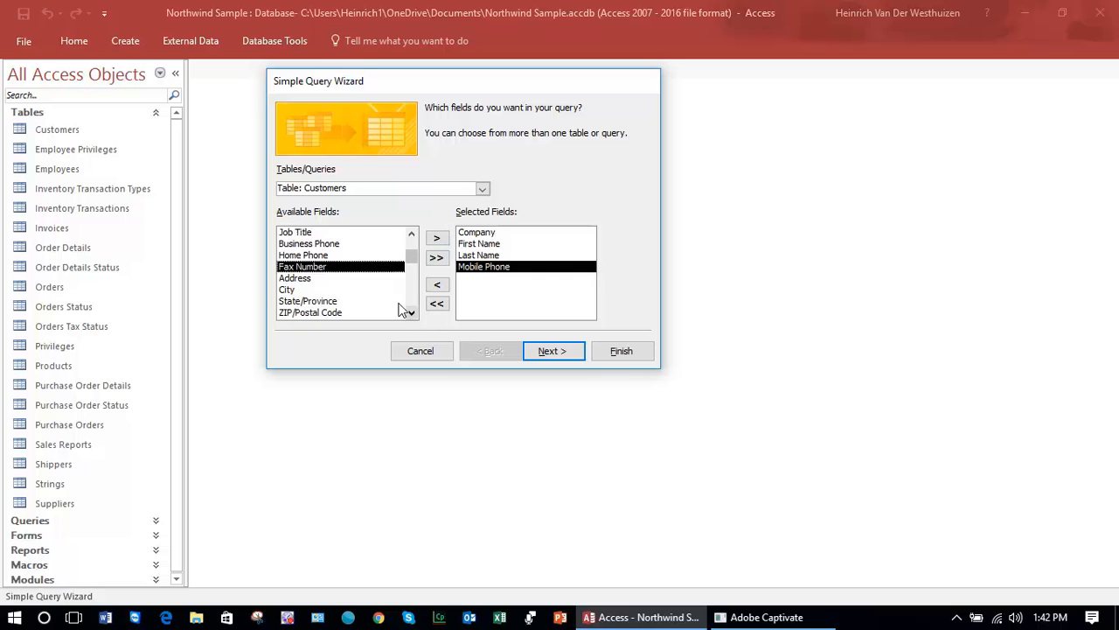
{"action": "left_click", "coordinate": [306, 290]}
{"action": "left_click", "coordinate": [437, 238]}
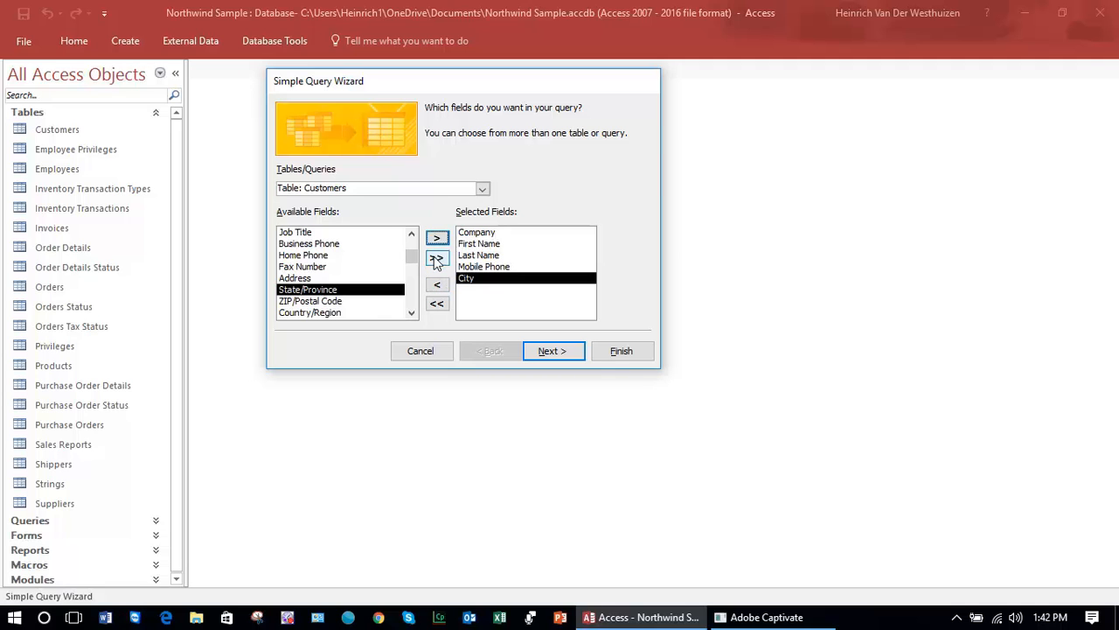
Try adding all available Customers fields to the query at once and removing them all again.
{"action": "left_click", "coordinate": [436, 259]}
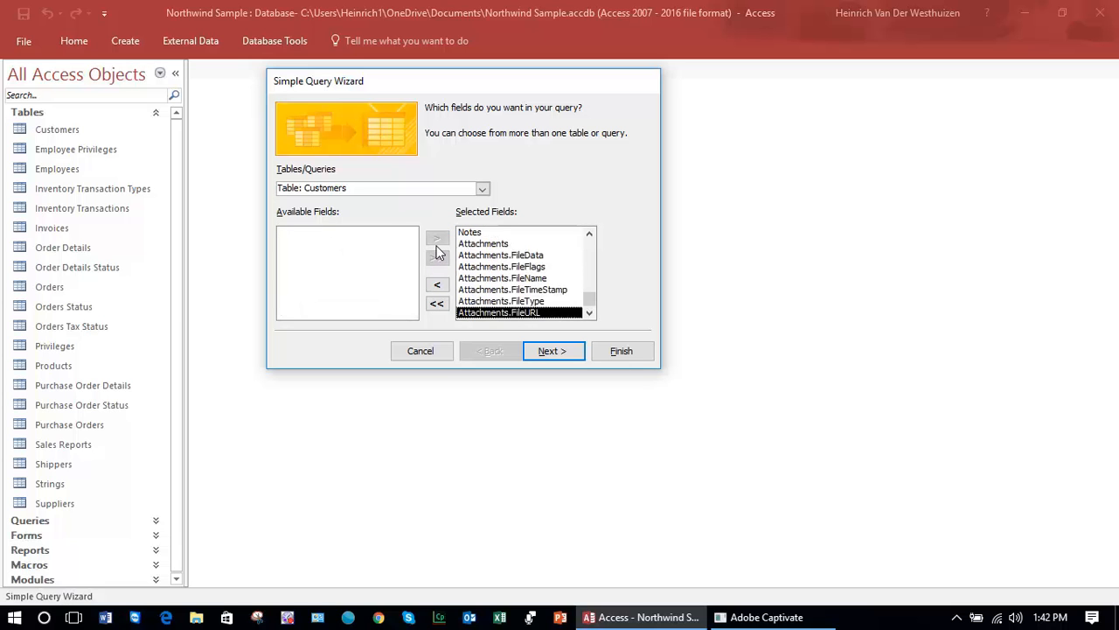
{"action": "left_click", "coordinate": [437, 306]}
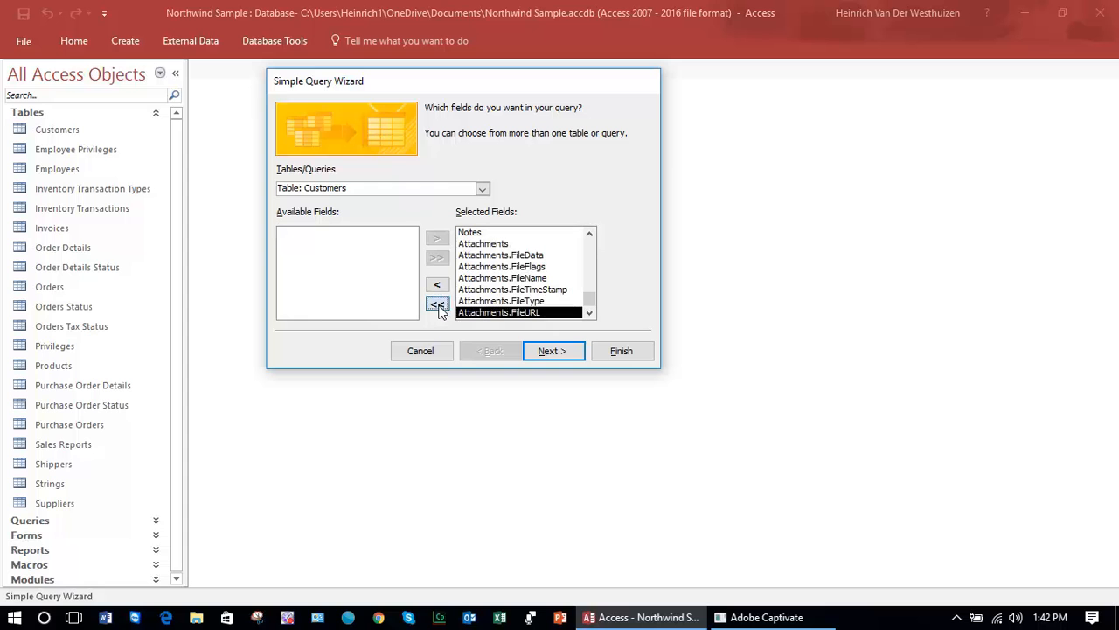
{"action": "left_click", "coordinate": [436, 258]}
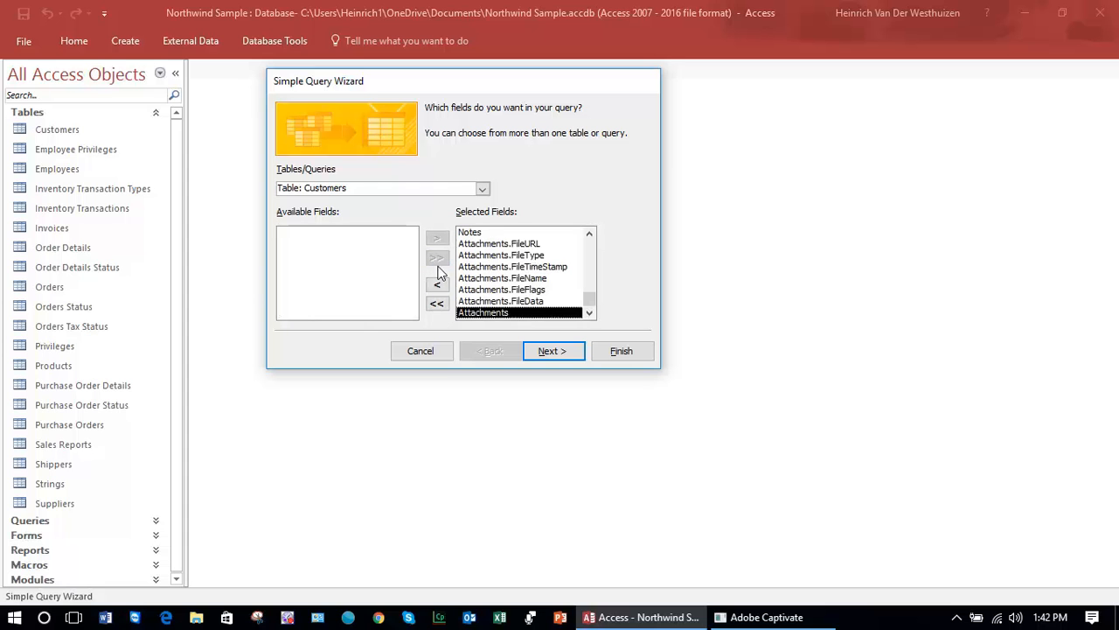
{"action": "left_click", "coordinate": [437, 306]}
{"action": "left_click", "coordinate": [437, 258]}
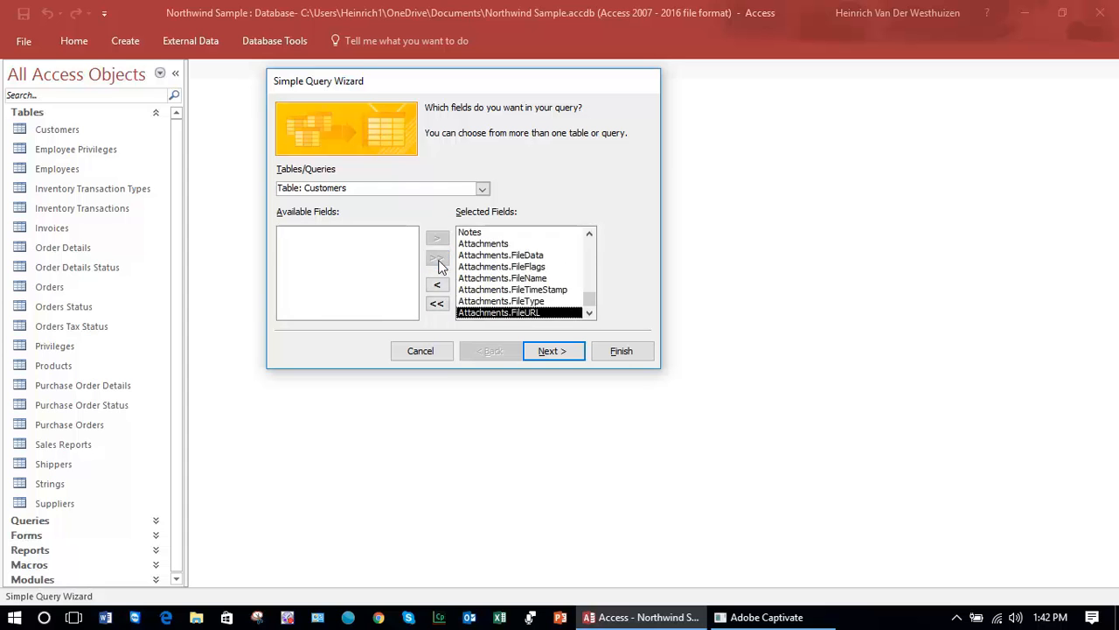
{"action": "left_click", "coordinate": [437, 303]}
Add the First Name, Company and Last Name fields, in that order, to the emptied field selection.
{"action": "left_click", "coordinate": [357, 267]}
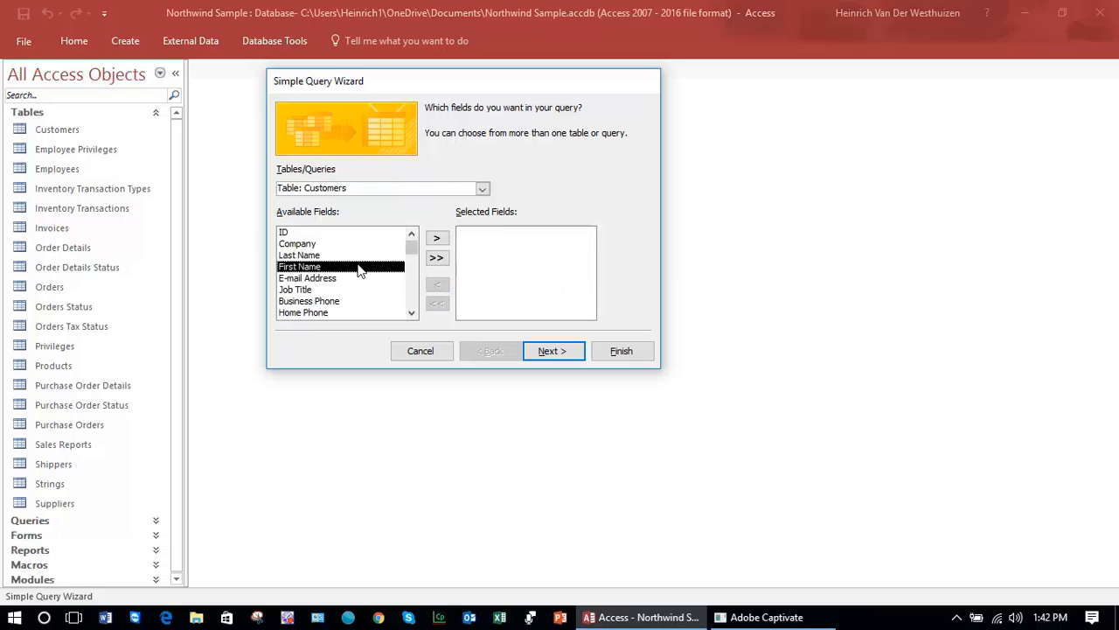
{"action": "left_click", "coordinate": [436, 240]}
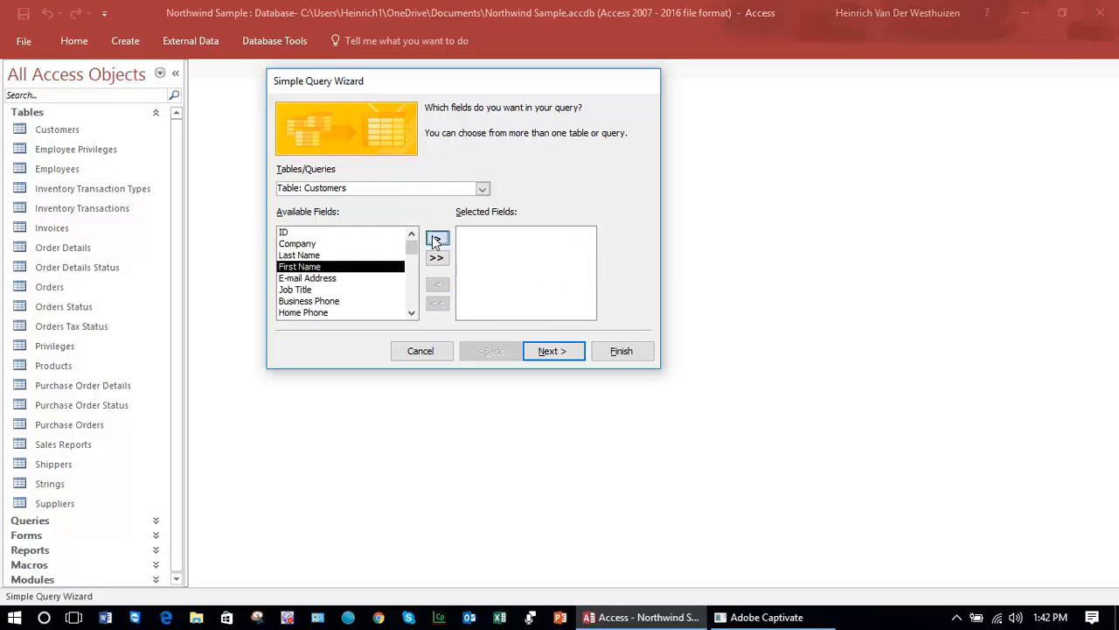
{"action": "left_click", "coordinate": [417, 290]}
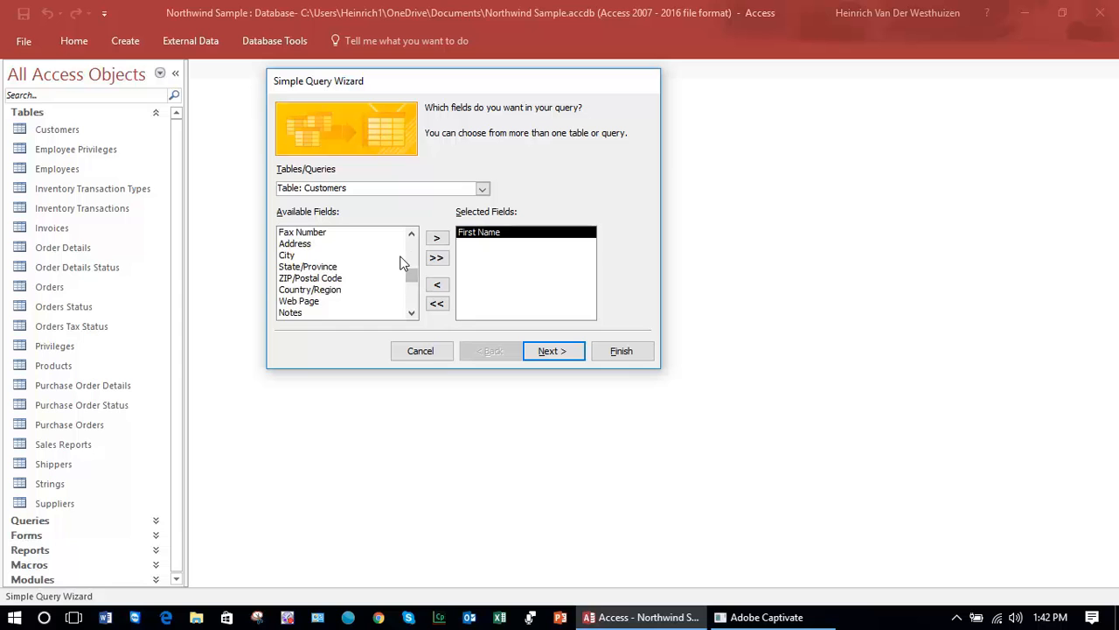
{"action": "left_click_drag", "start_coordinate": [407, 272], "coordinate": [410, 243]}
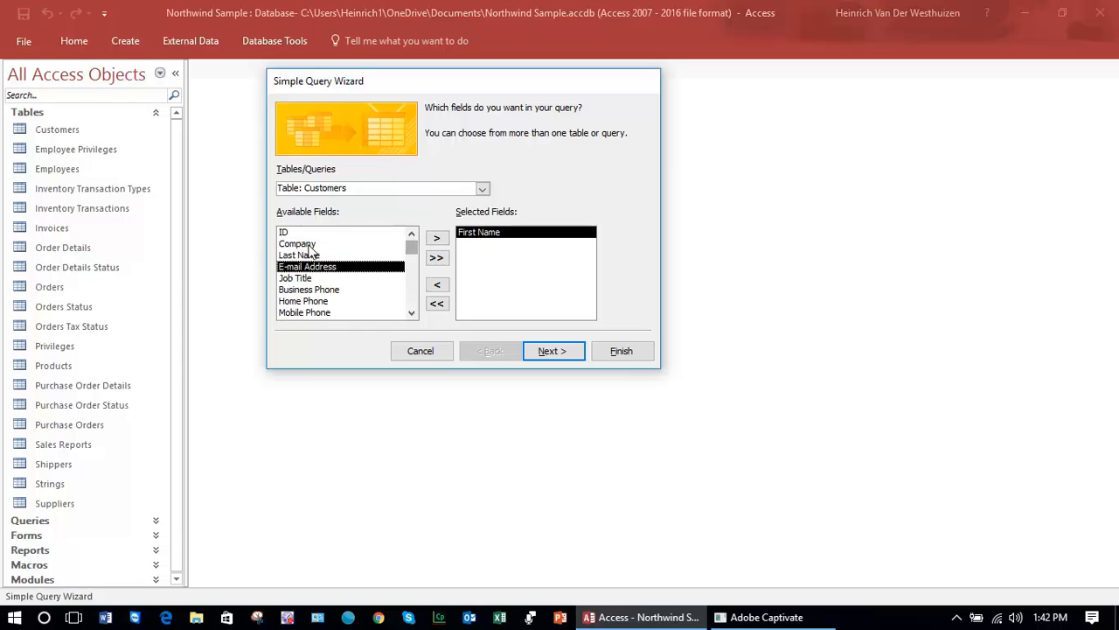
{"action": "left_click", "coordinate": [302, 244]}
{"action": "left_click", "coordinate": [436, 238]}
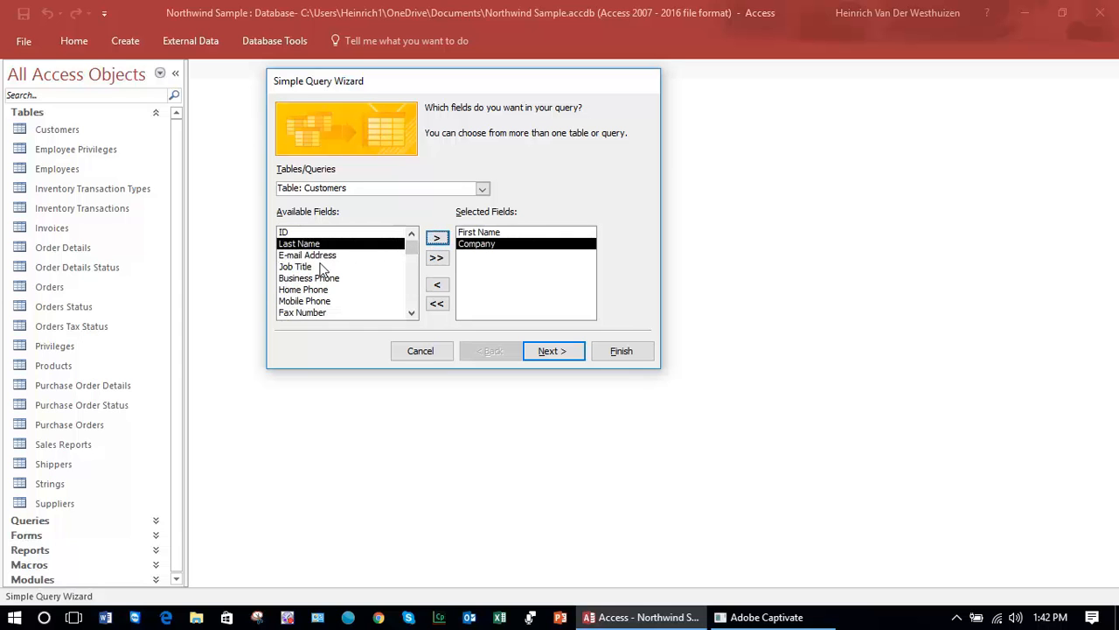
{"action": "left_click", "coordinate": [436, 238]}
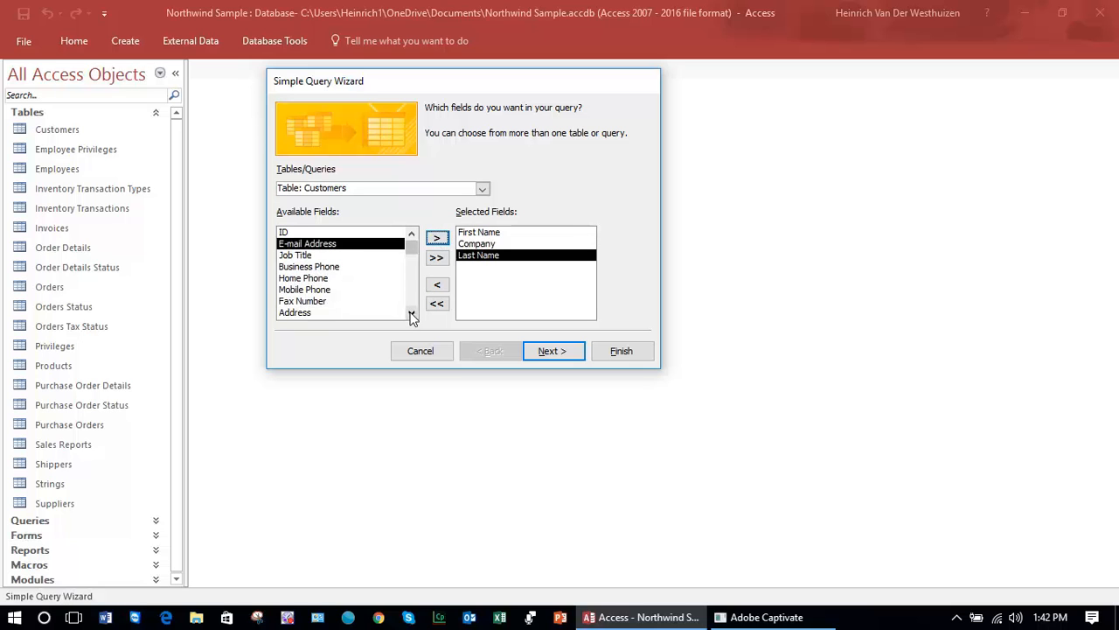
Add the City field of the Customers table to the query's selected fields.
{"action": "left_click", "coordinate": [412, 313]}
{"action": "left_click", "coordinate": [412, 313]}
{"action": "left_click", "coordinate": [412, 313]}
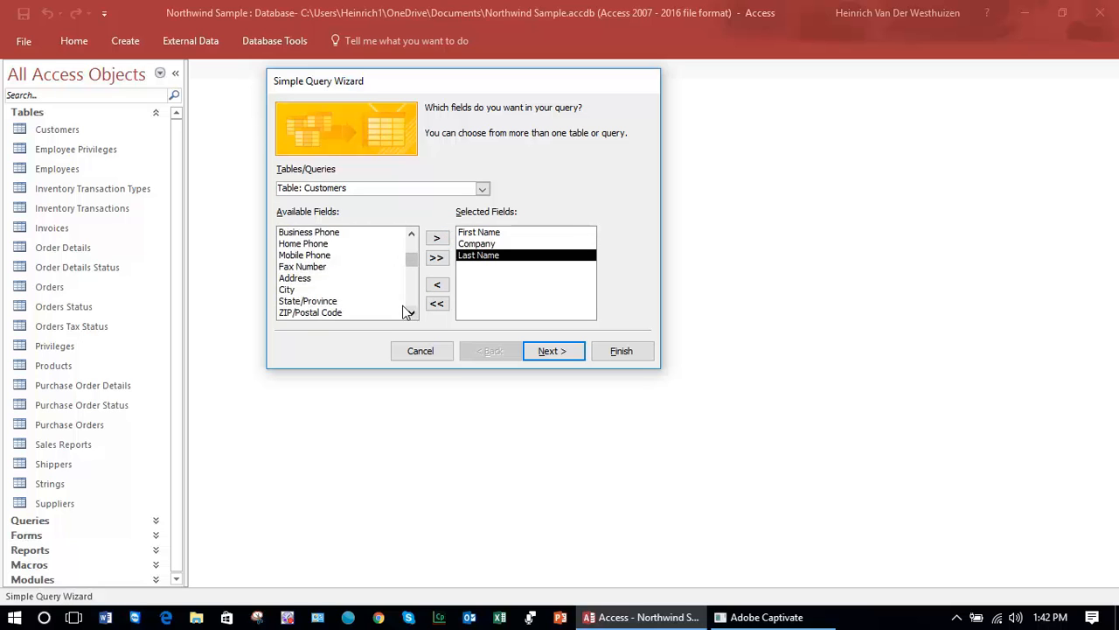
{"action": "left_click", "coordinate": [306, 291]}
{"action": "left_click", "coordinate": [437, 237]}
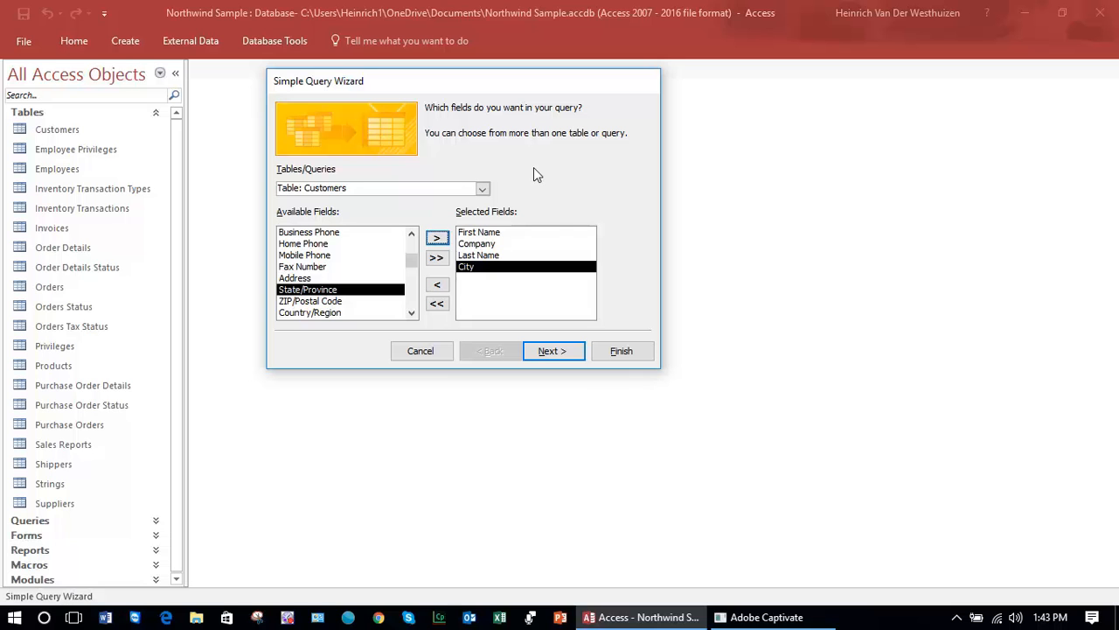
Title the new query City and finish the wizard with the query opened to view its information.
{"action": "left_click", "coordinate": [549, 351]}
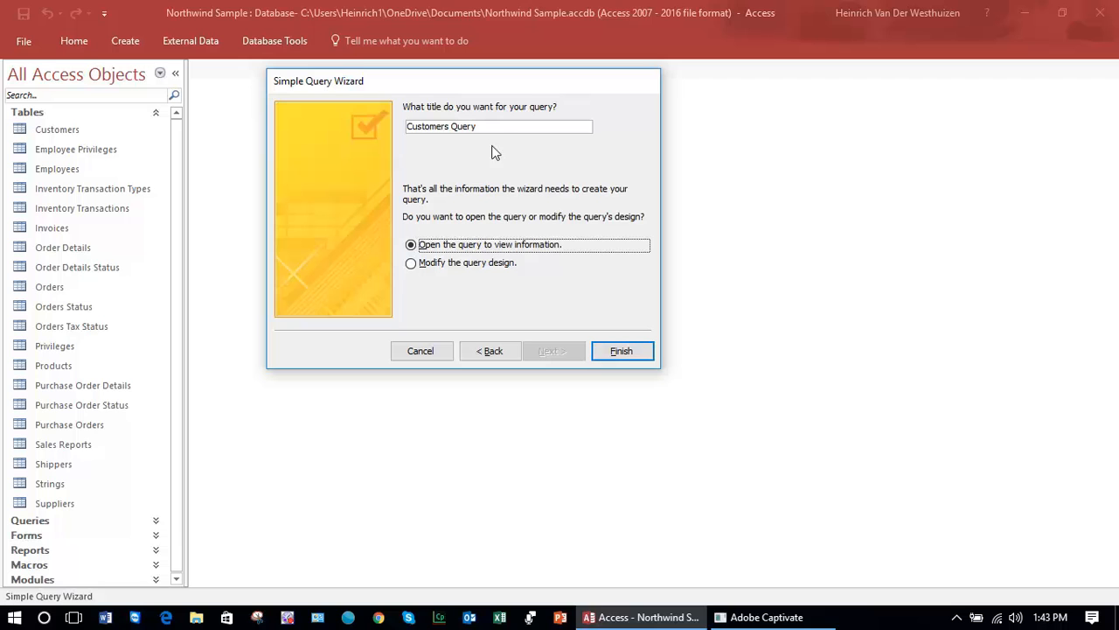
{"action": "left_click", "coordinate": [513, 125]}
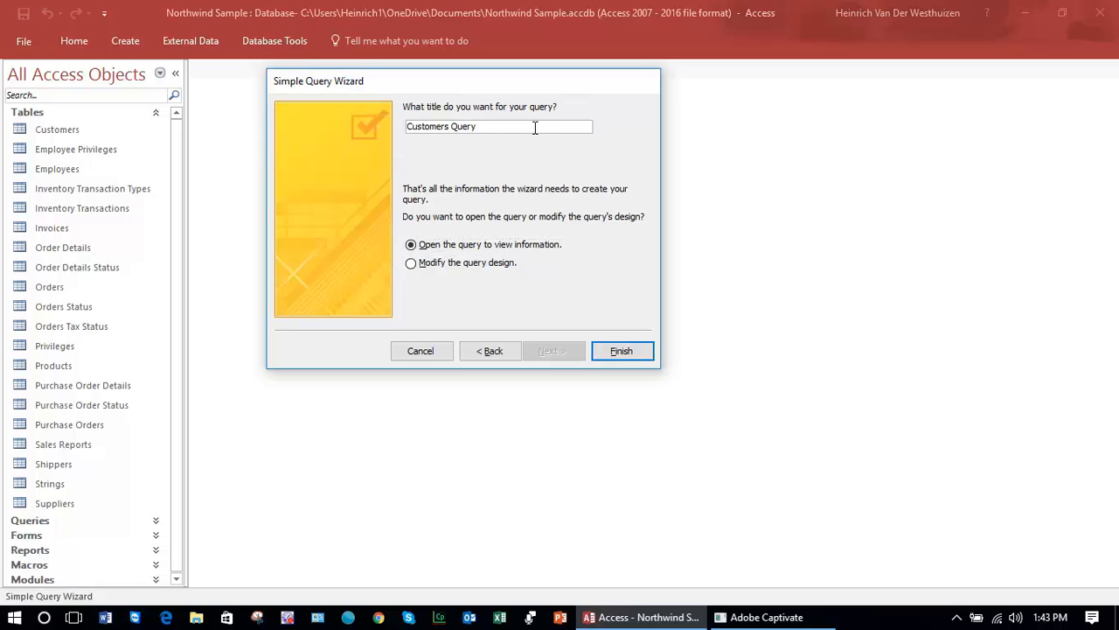
{"action": "left_click_drag", "start_coordinate": [524, 126], "coordinate": [363, 125]}
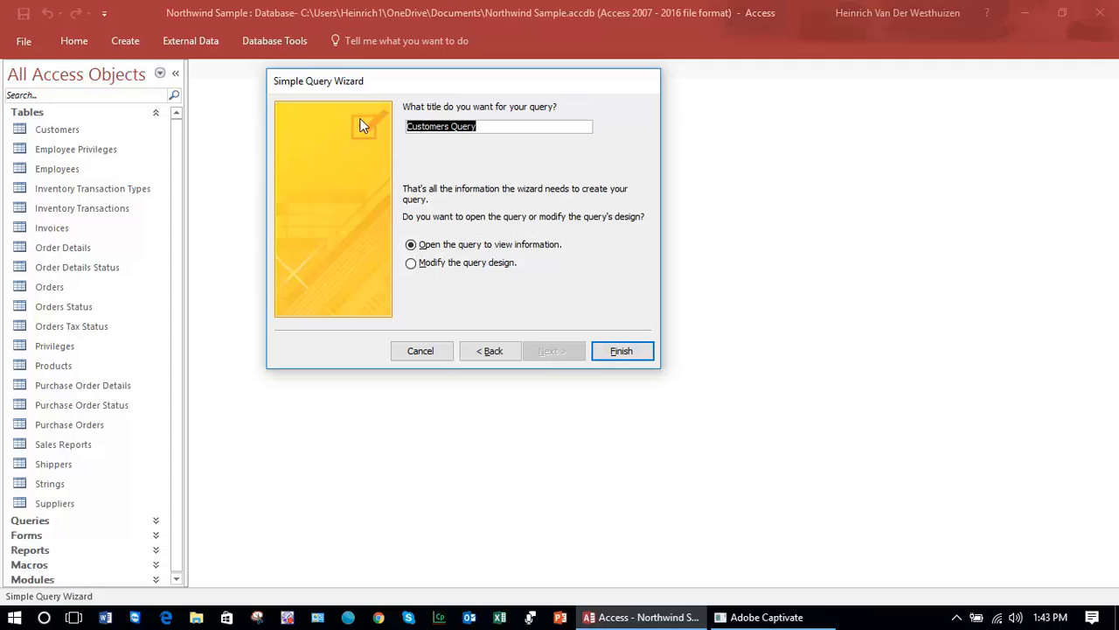
{"action": "type", "text": "City"}
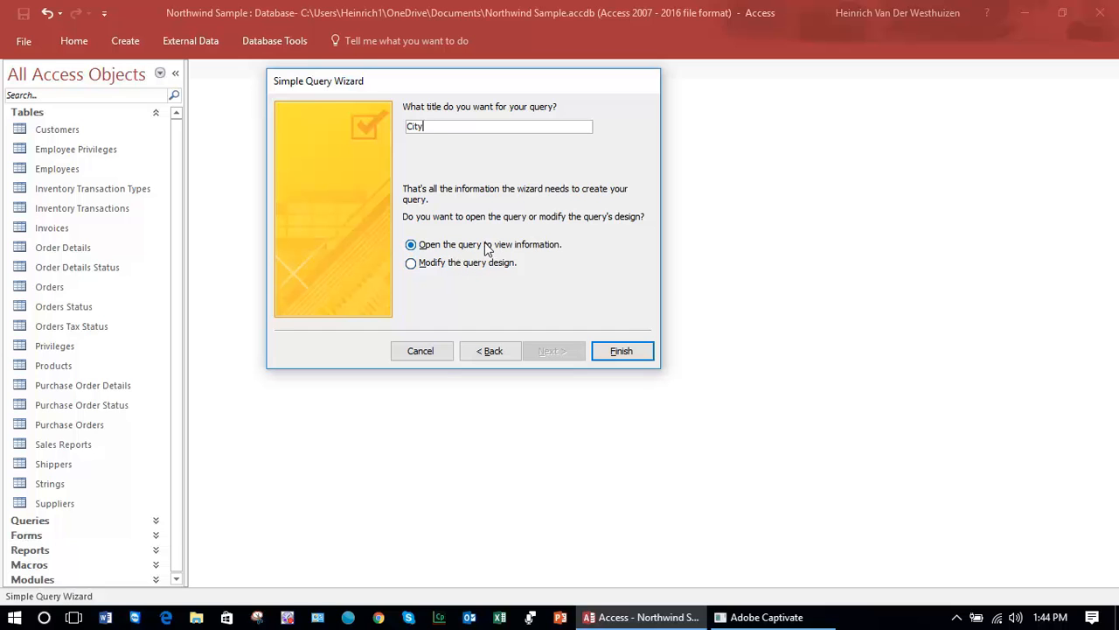
{"action": "left_click", "coordinate": [622, 351]}
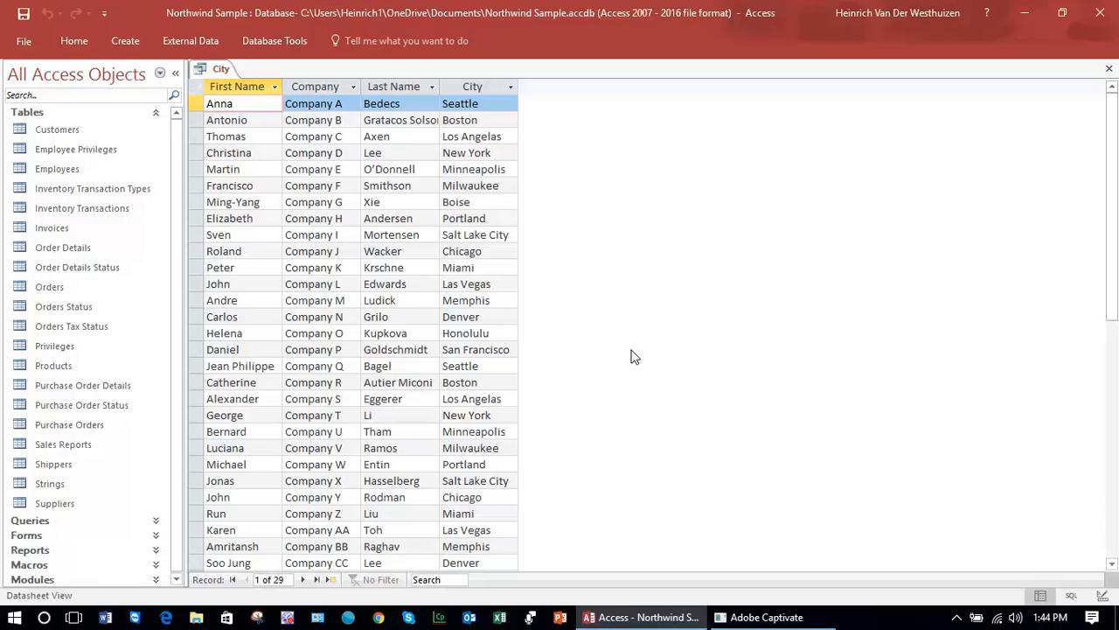
Review the First Name, Company, Last Name and City columns of the query results one after another.
{"action": "left_click", "coordinate": [236, 87]}
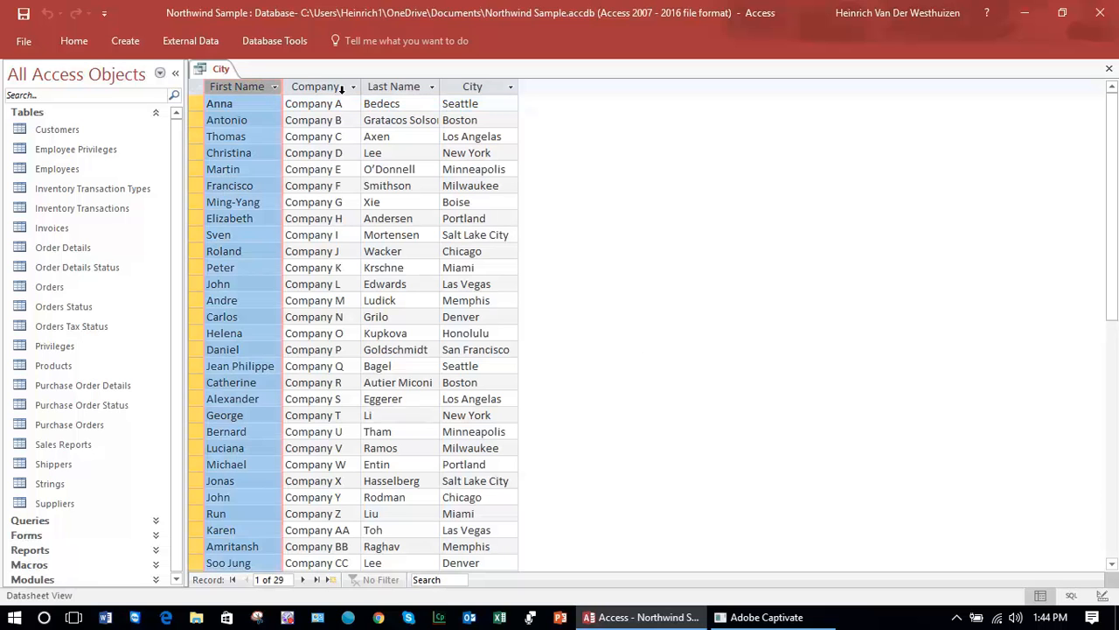
{"action": "left_click", "coordinate": [323, 86]}
{"action": "left_click", "coordinate": [384, 87]}
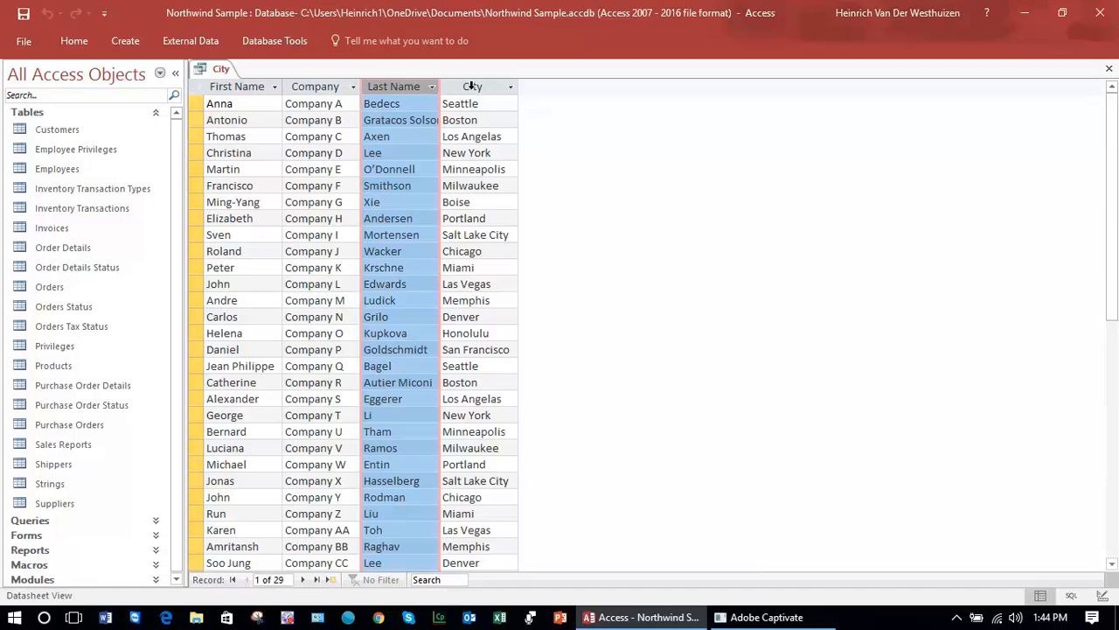
{"action": "left_click", "coordinate": [472, 87]}
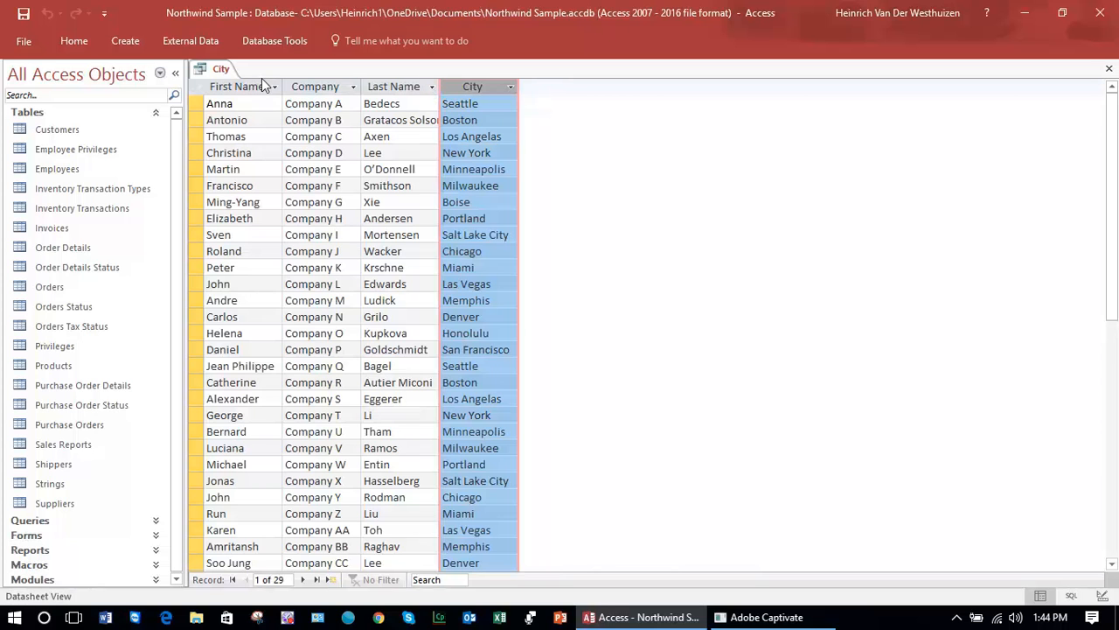
Switch the City query to Design View and move the Customers field list slightly to the right.
{"action": "left_click", "coordinate": [80, 41]}
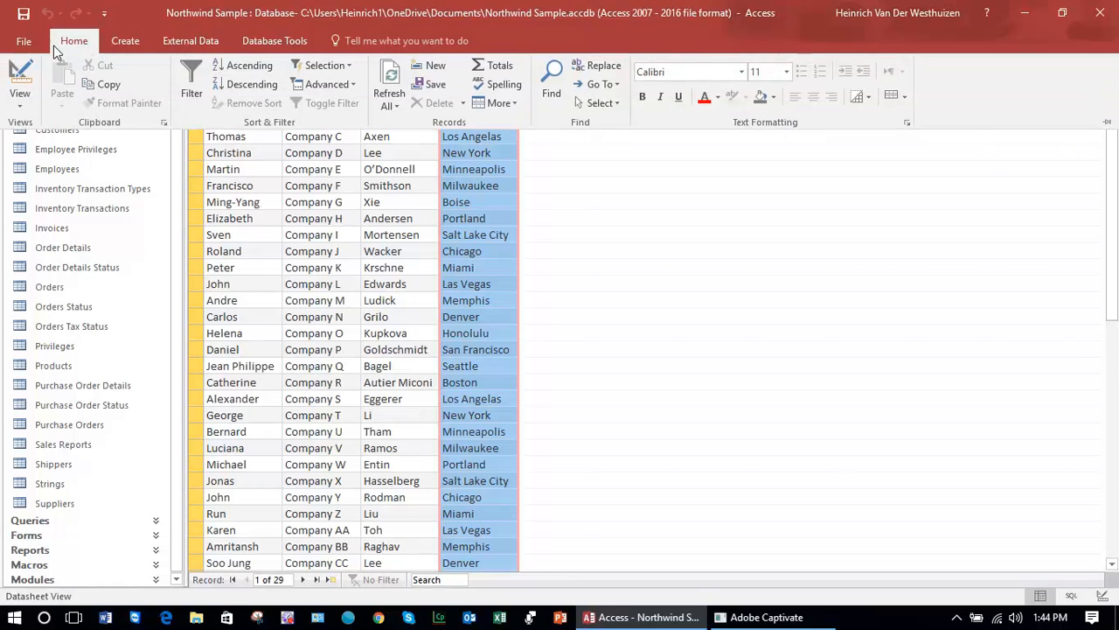
{"action": "left_click", "coordinate": [20, 104]}
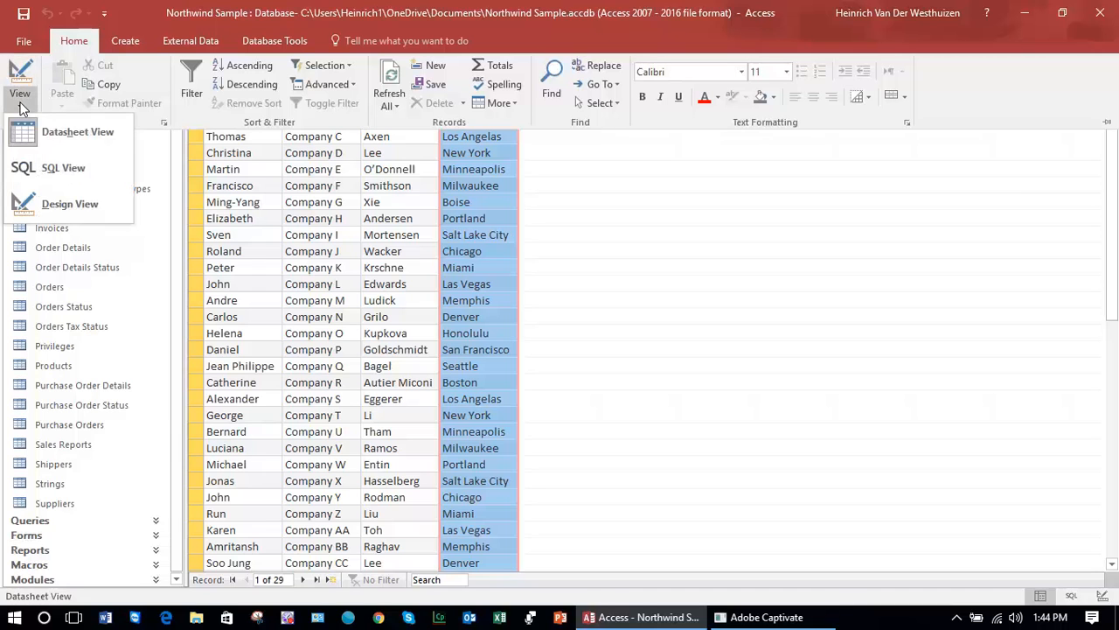
{"action": "left_click", "coordinate": [69, 203]}
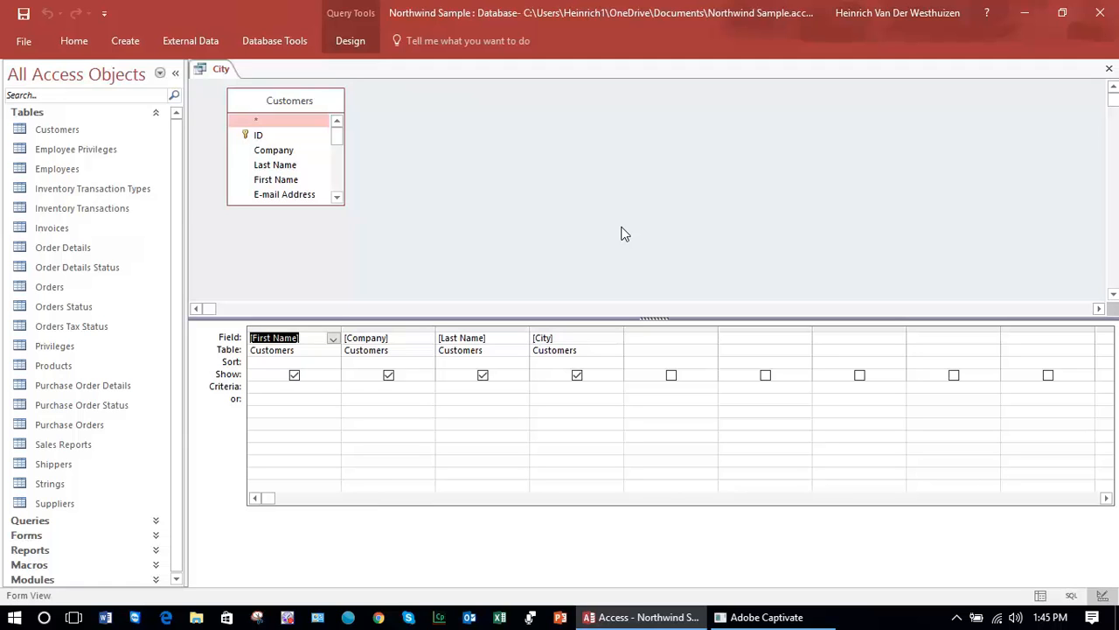
{"action": "left_click_drag", "start_coordinate": [283, 98], "coordinate": [316, 102]}
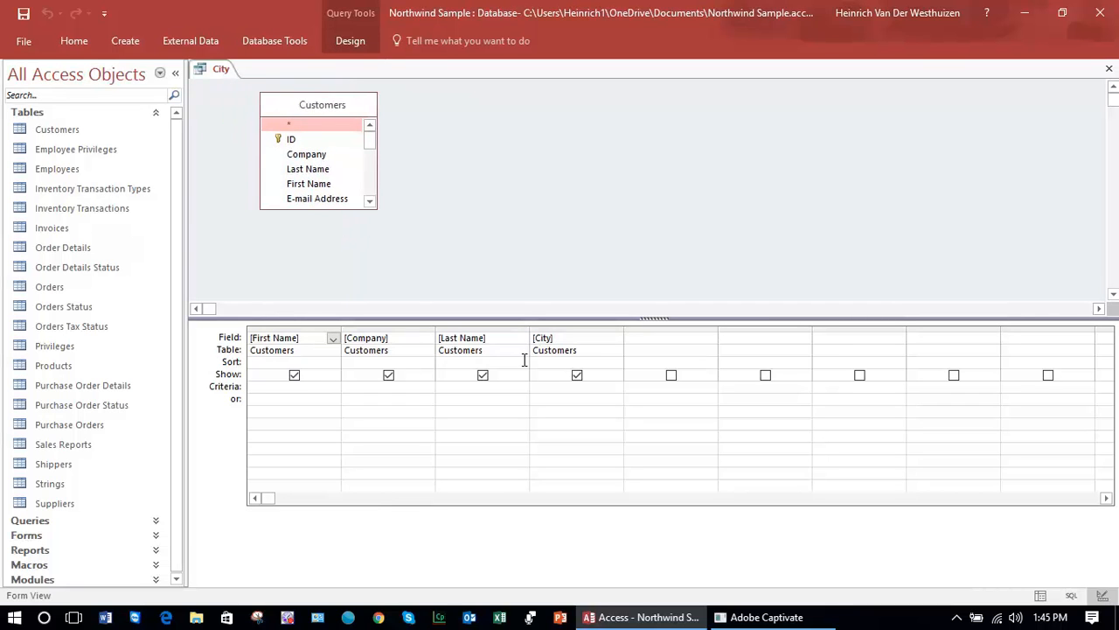
Examine the First Name, Company, Last Name and City columns of the query design grid in turn.
{"action": "left_click", "coordinate": [297, 328]}
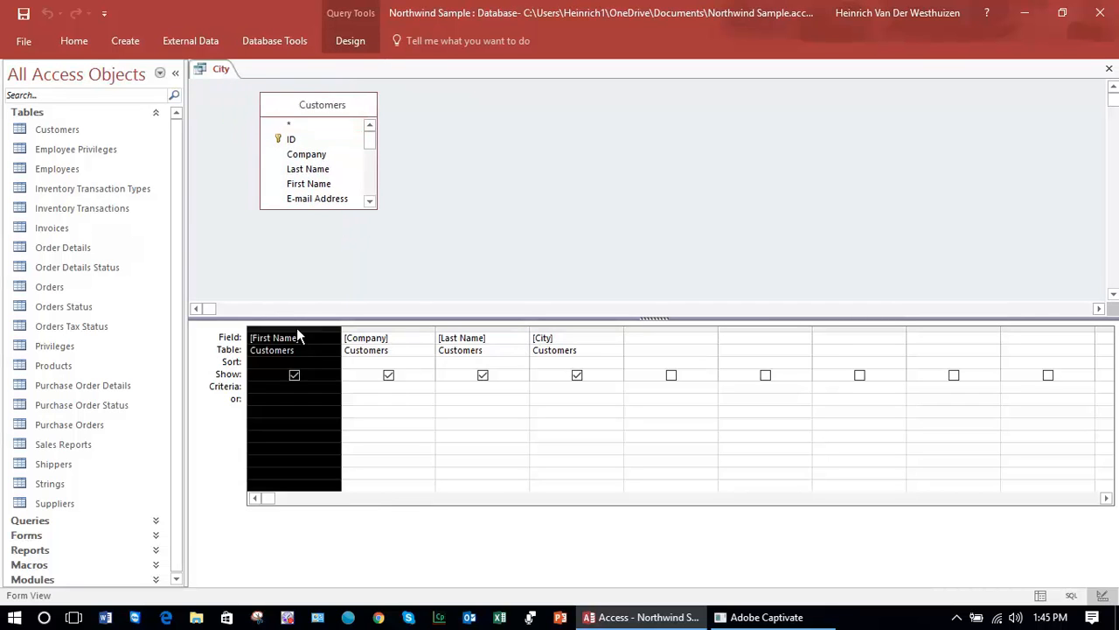
{"action": "left_click", "coordinate": [381, 328]}
{"action": "left_click", "coordinate": [467, 327]}
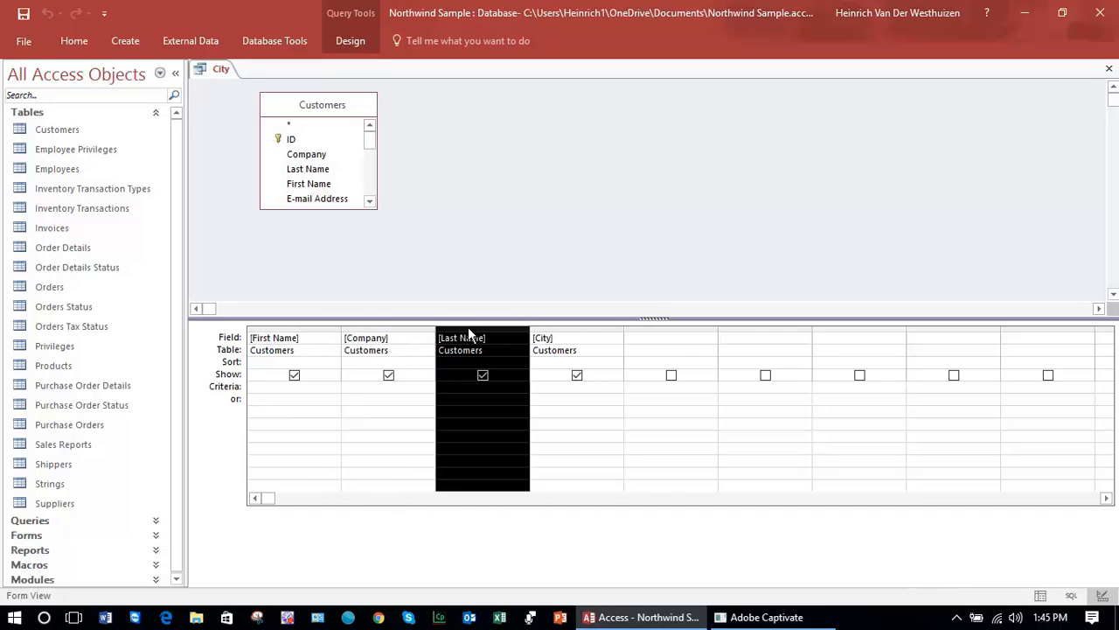
{"action": "left_click", "coordinate": [552, 329]}
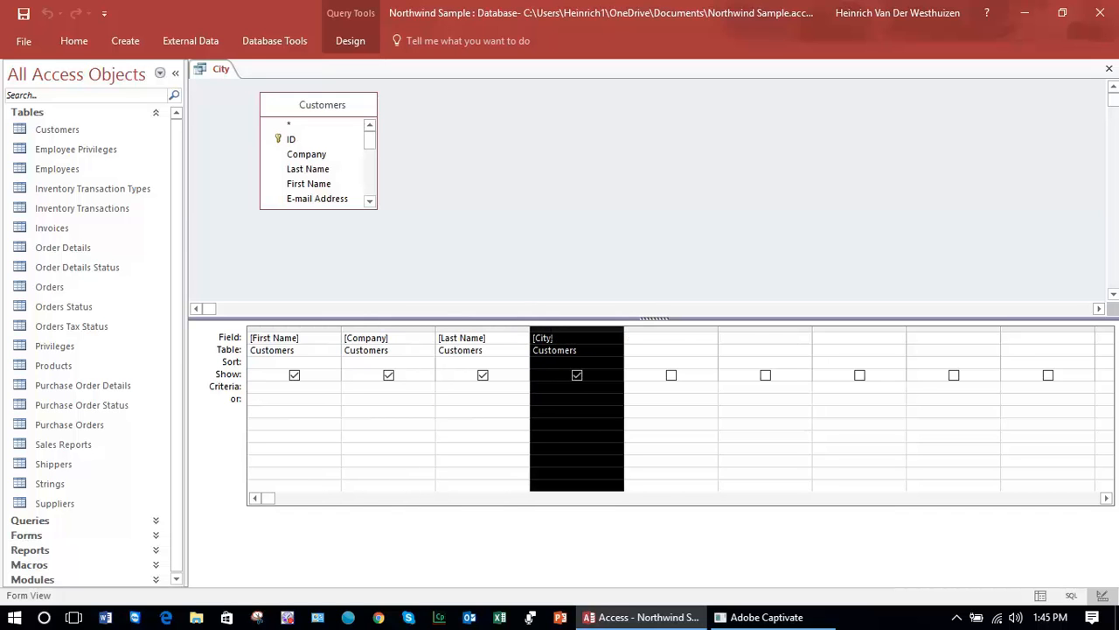